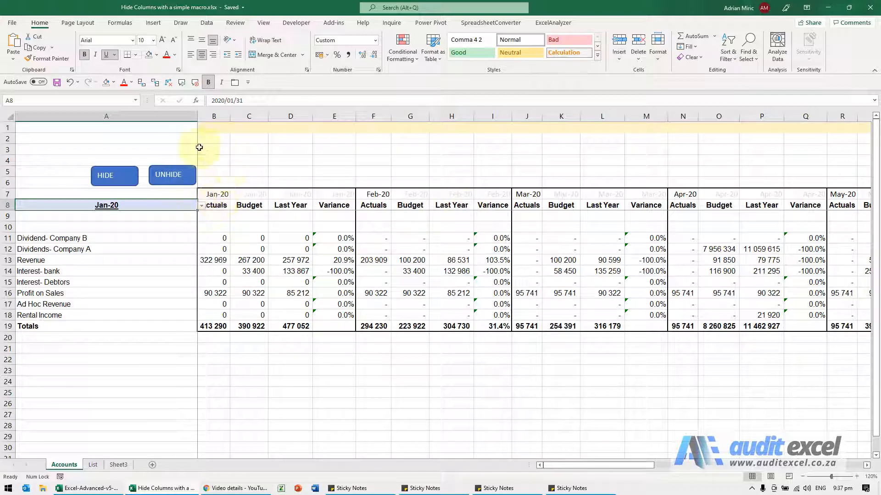
Insert an IF function in cell B1 and move its arguments dialog clear of the month headings
{"action": "left_click", "coordinate": [173, 143]}
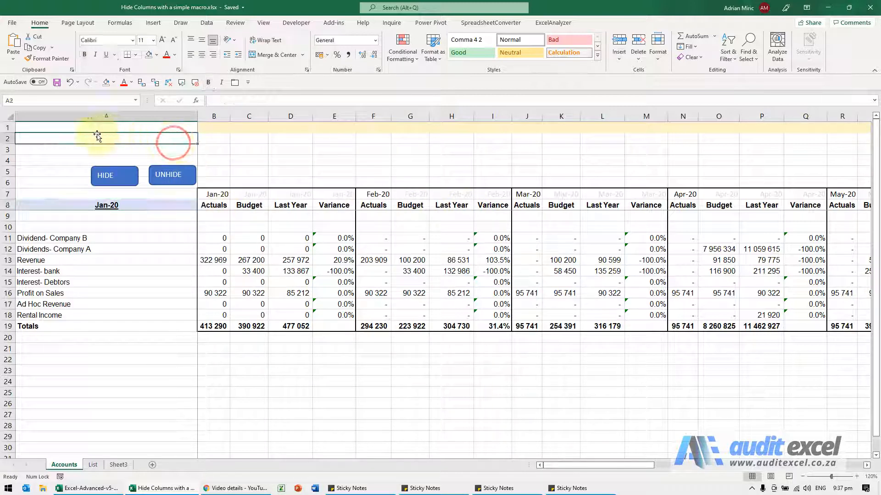
{"action": "left_click", "coordinate": [42, 126]}
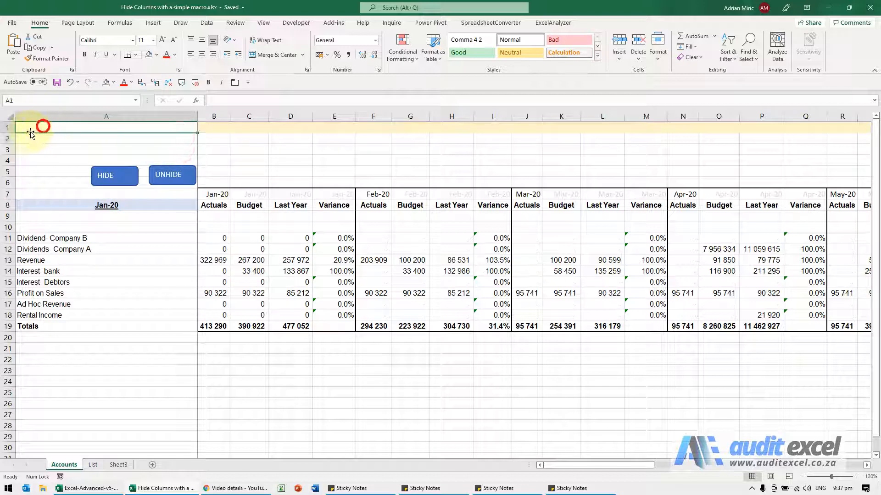
{"action": "left_click", "coordinate": [222, 126]}
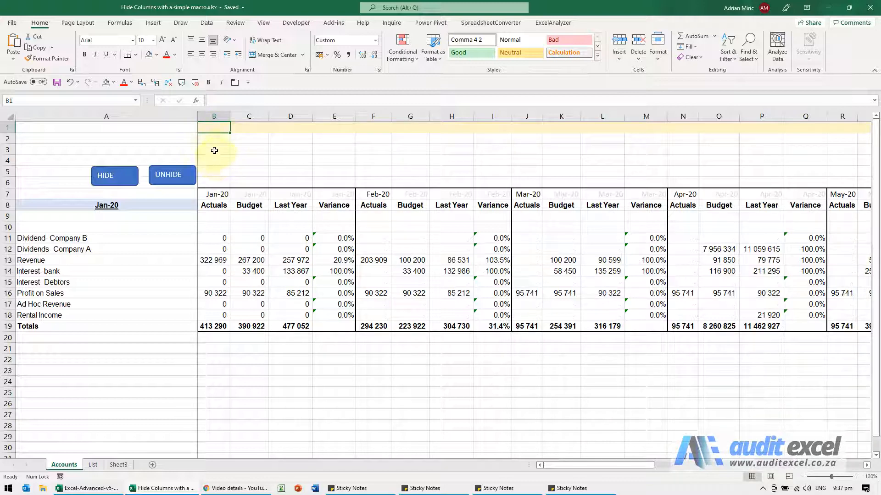
{"action": "left_click", "coordinate": [196, 101]}
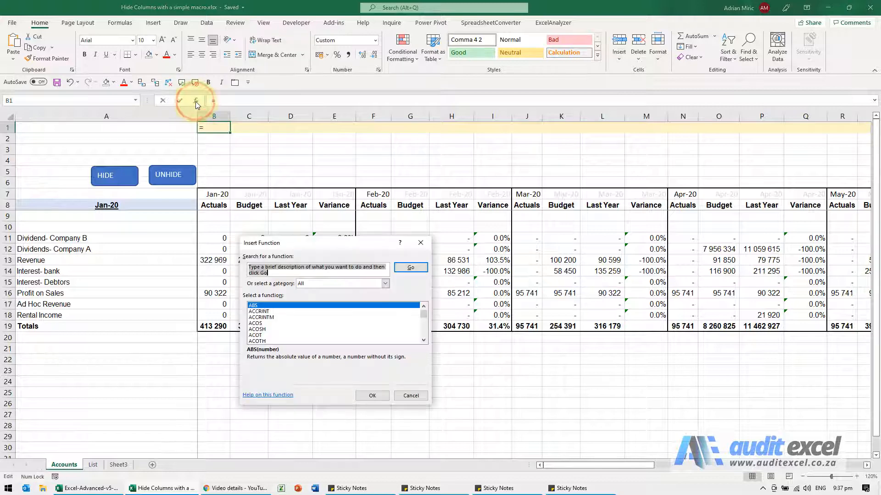
{"action": "left_click", "coordinate": [304, 318]}
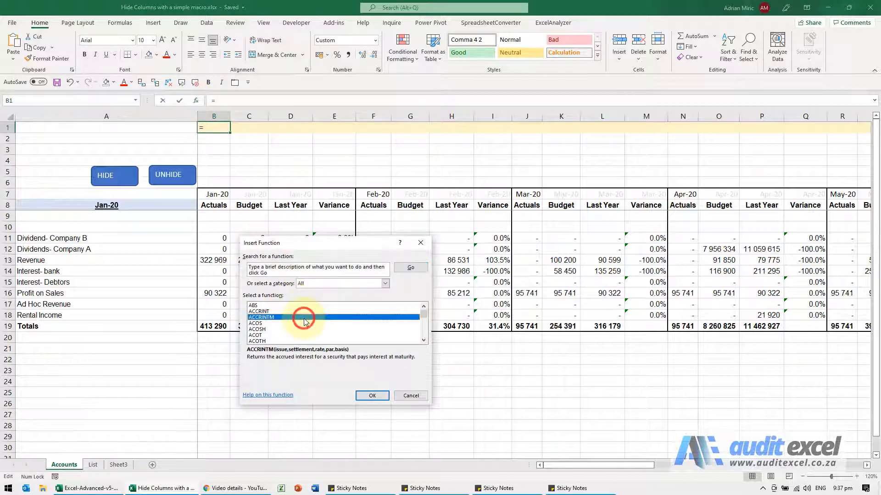
{"action": "key", "text": "i"}
{"action": "left_click", "coordinate": [362, 397]}
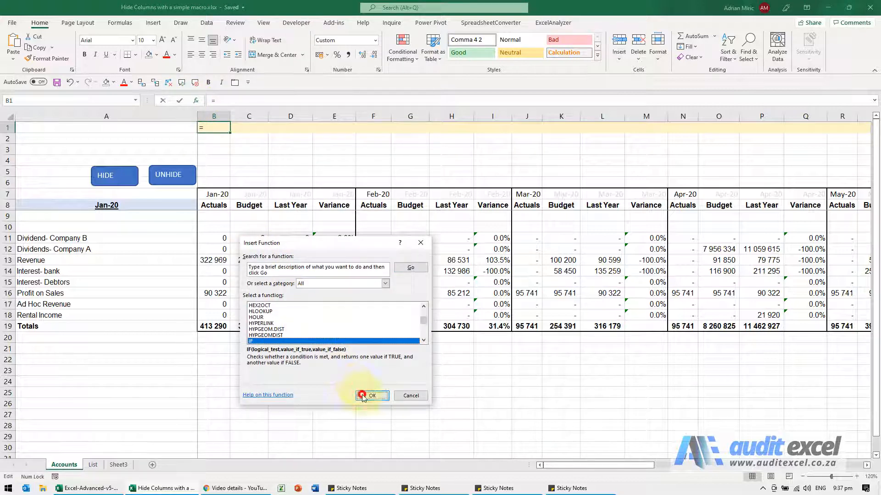
{"action": "left_click_drag", "start_coordinate": [296, 264], "coordinate": [423, 185]}
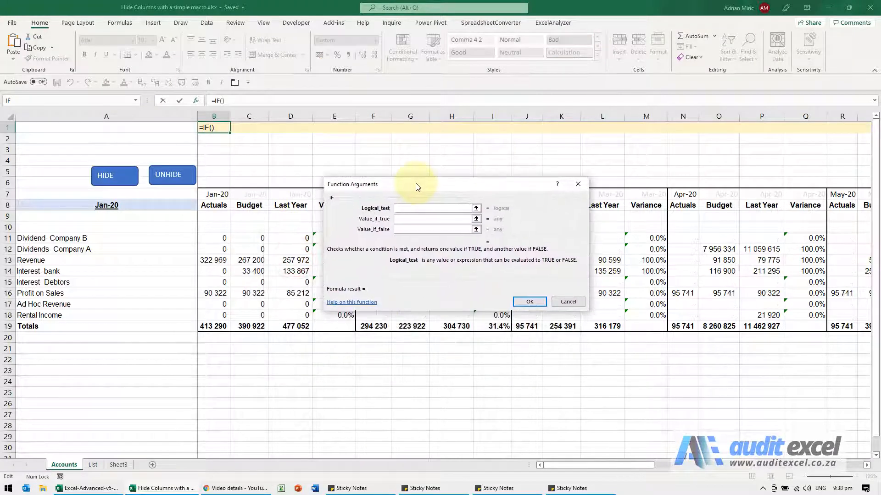
Set the IF function's logical test to B7=$A$8, with the reference to the selected month absolute
{"action": "left_click", "coordinate": [219, 195]}
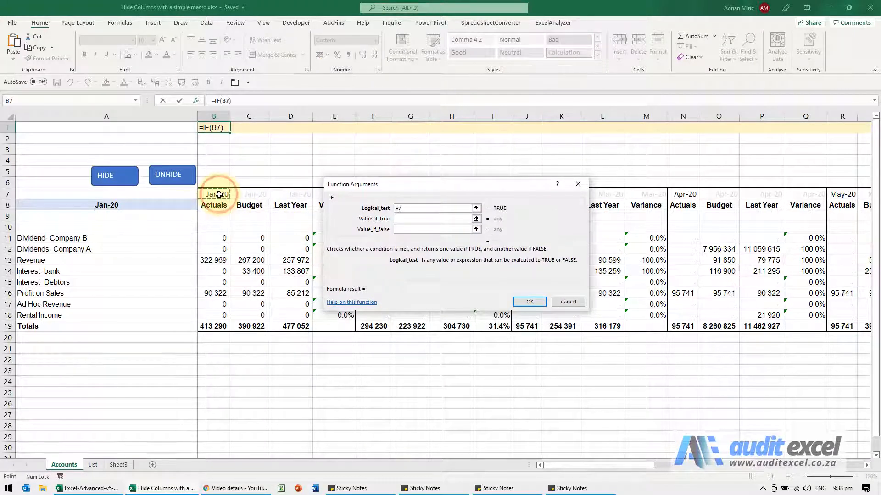
{"action": "type", "text": "="}
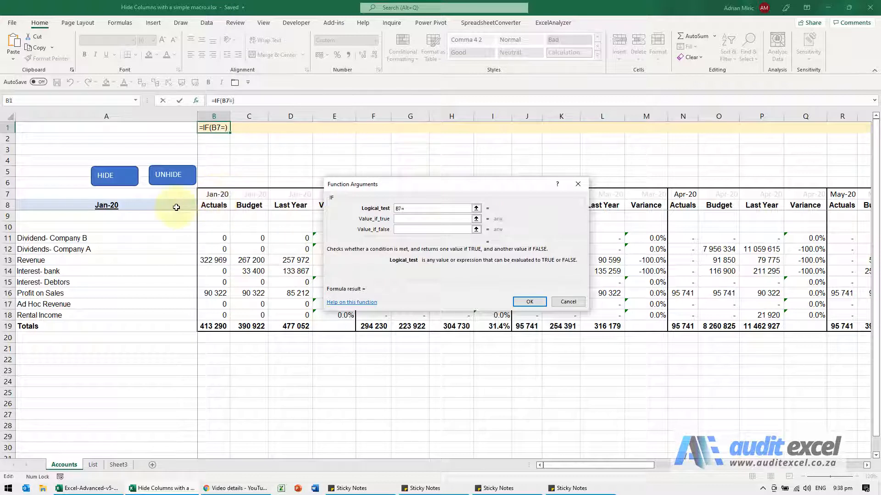
{"action": "left_click", "coordinate": [147, 205]}
{"action": "key", "text": "F4"}
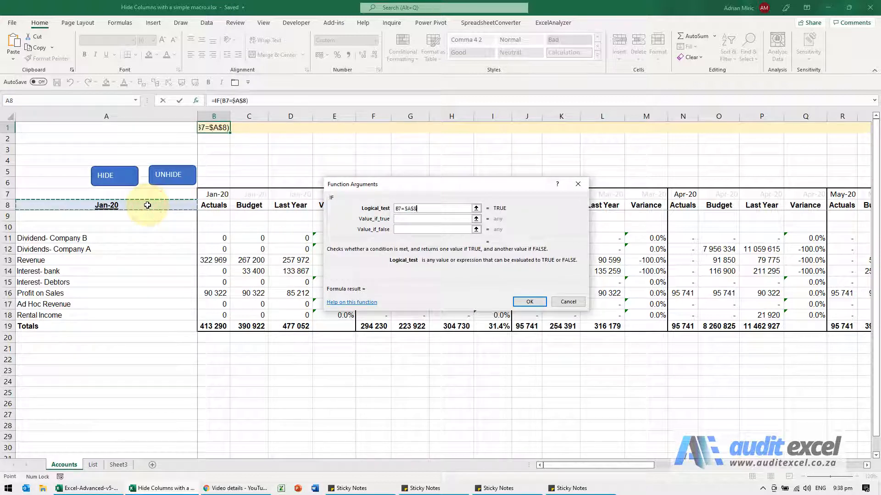
Make the IF function return 1 when true and "Hide" when false, and complete the formula
{"action": "left_click", "coordinate": [399, 218]}
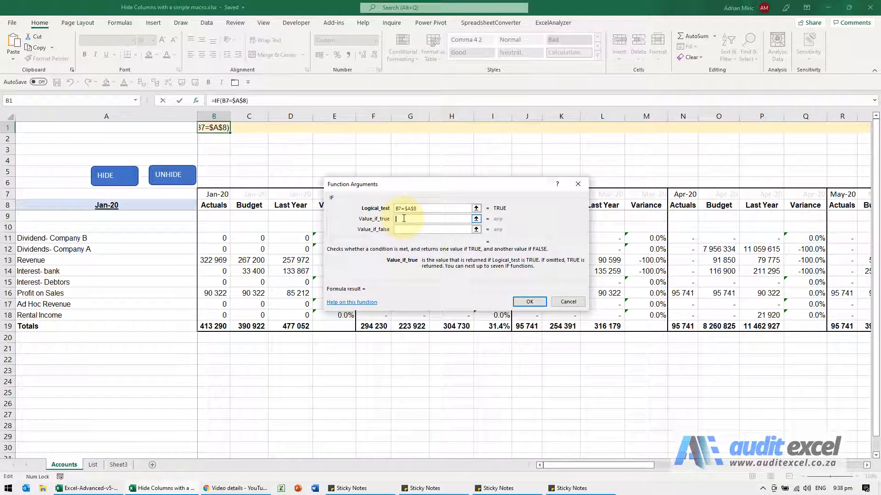
{"action": "type", "text": "1"}
{"action": "left_click", "coordinate": [399, 230]}
{"action": "left_click", "coordinate": [399, 229]}
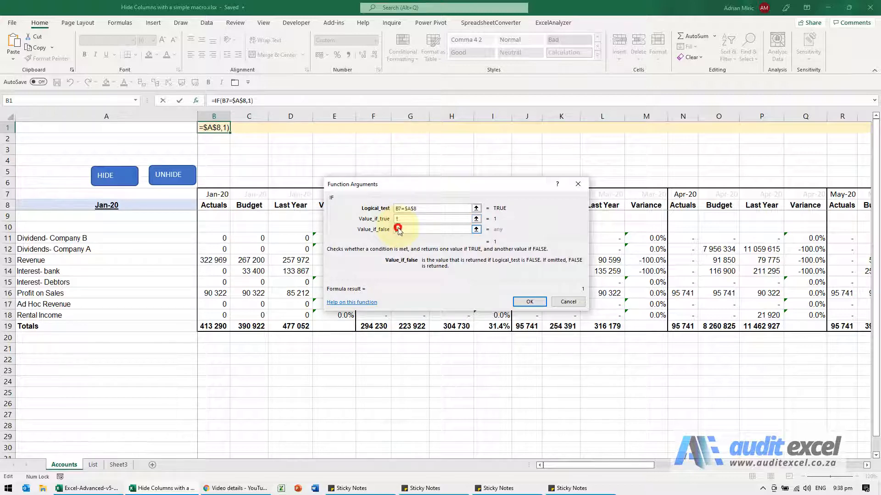
{"action": "type", "text": "\""}
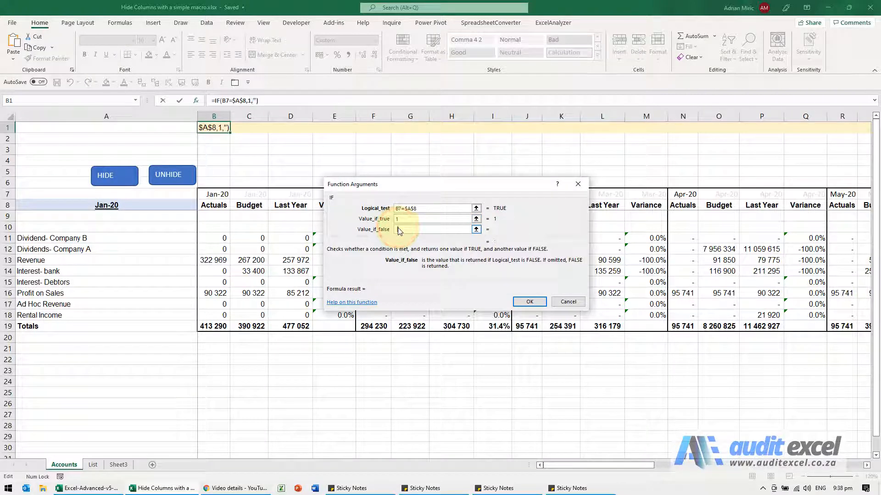
{"action": "type", "text": "Hide\""}
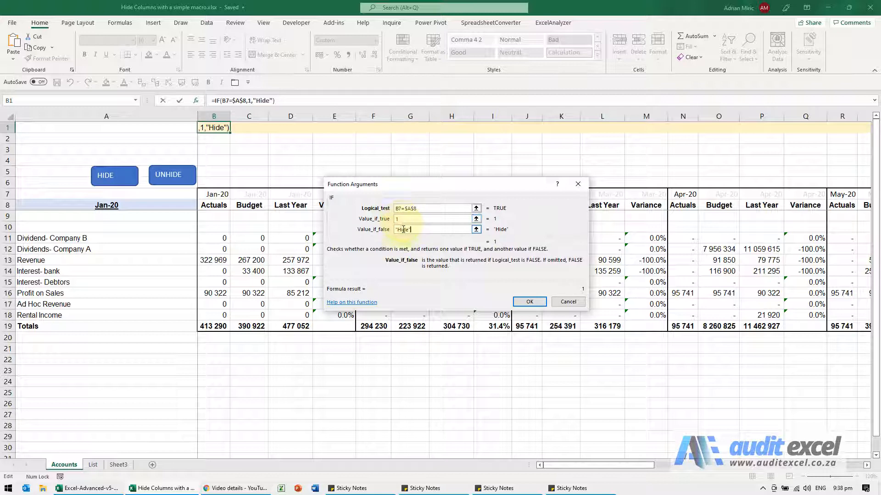
{"action": "left_click", "coordinate": [515, 304]}
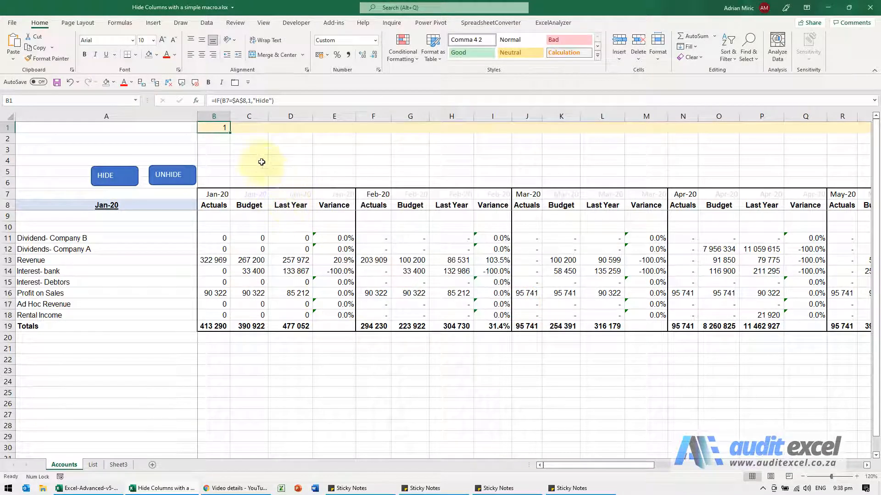
Copy the B1 formula across row 1 through column AW
{"action": "left_click_drag", "start_coordinate": [231, 133], "coordinate": [828, 133]}
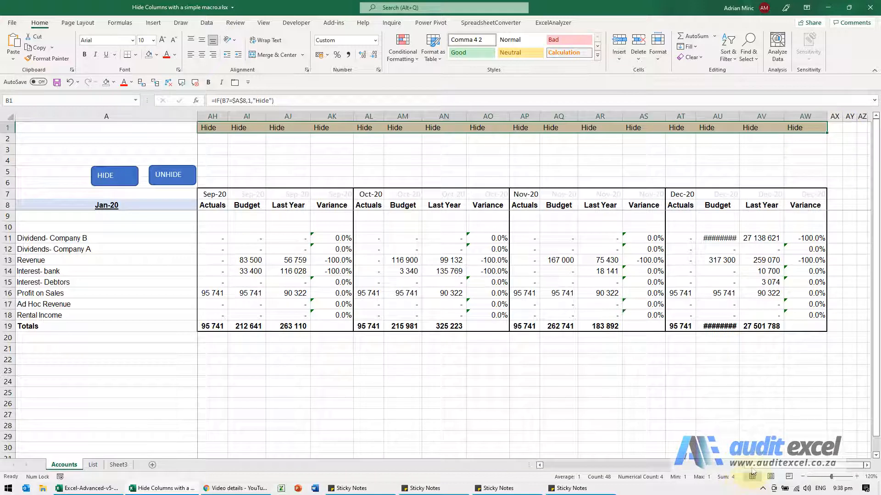
{"action": "left_click_drag", "start_coordinate": [751, 470], "coordinate": [542, 471]}
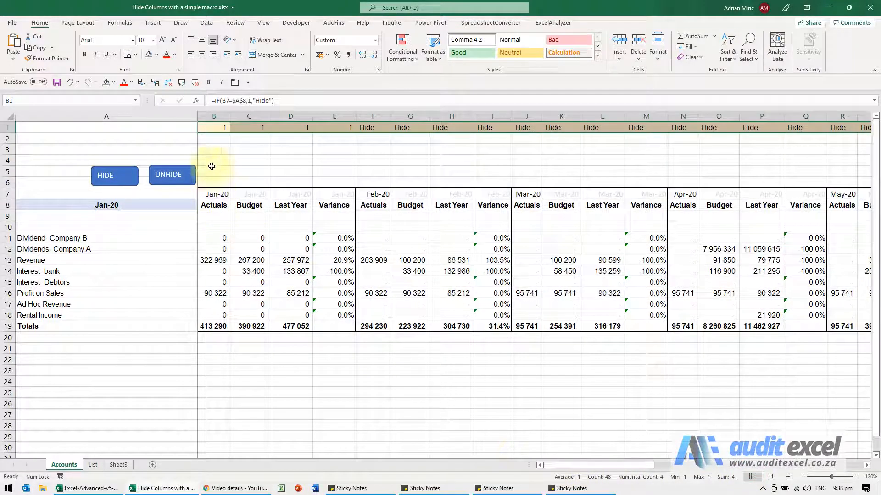
Test the row 1 flags by changing the month in A8 to 29-Feb-20 and back to 31-Jan-20
{"action": "left_click", "coordinate": [125, 206]}
{"action": "left_click", "coordinate": [202, 206]}
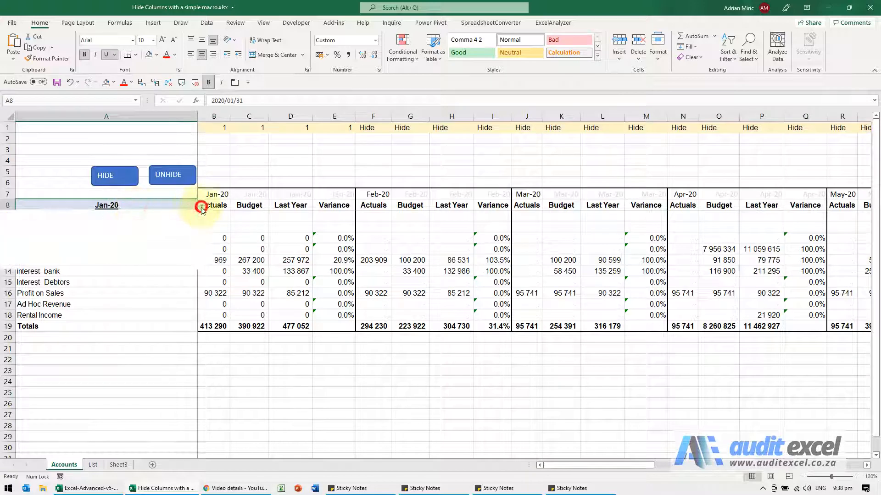
{"action": "left_click", "coordinate": [187, 221]}
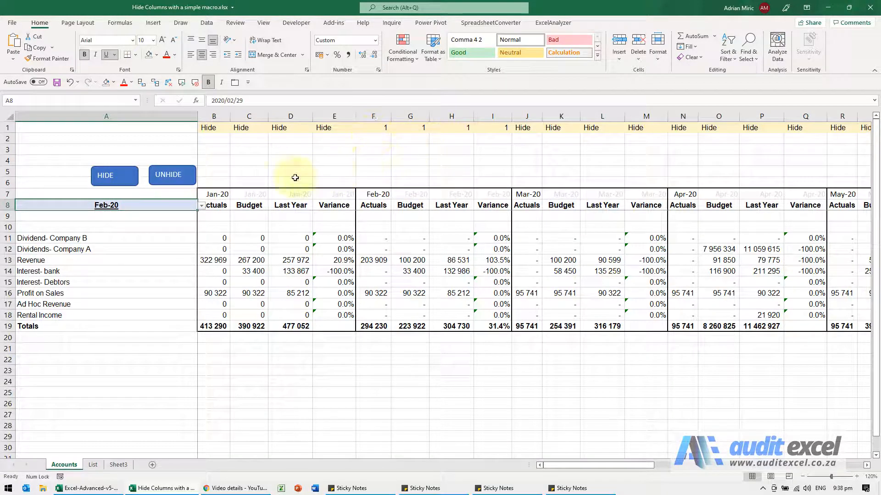
{"action": "left_click", "coordinate": [202, 206]}
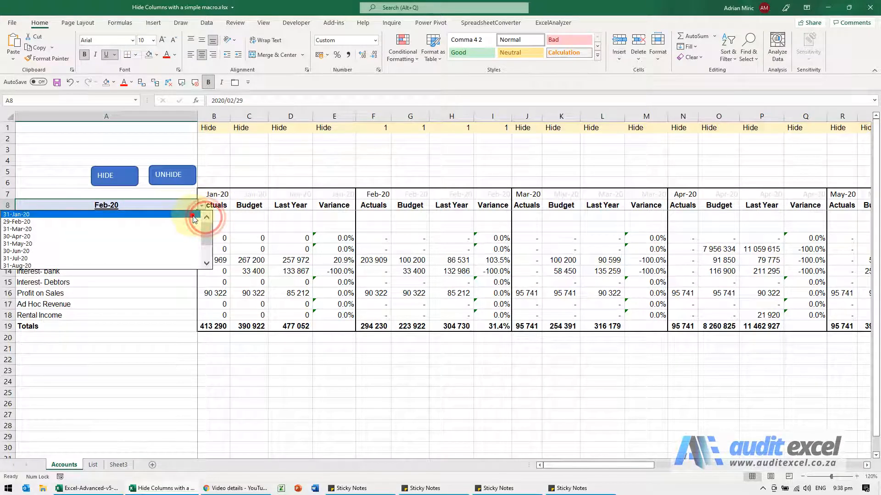
{"action": "left_click", "coordinate": [195, 214]}
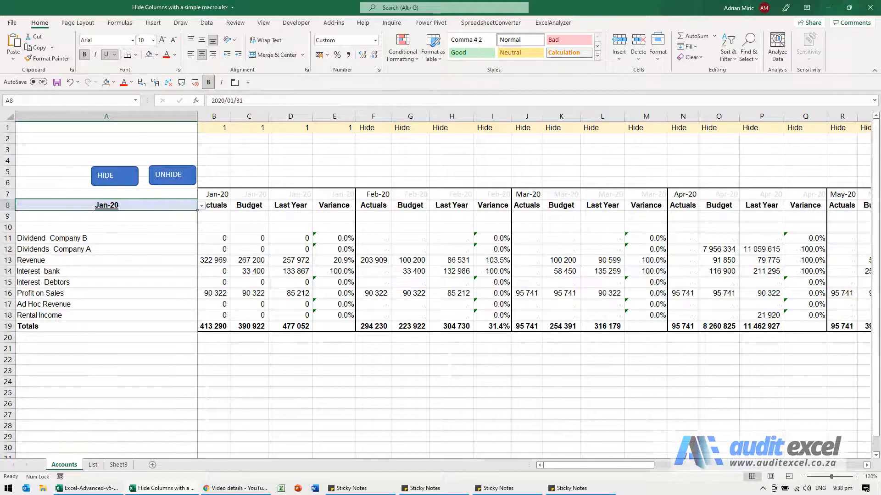
Start recording a macro named Hide_Columns, stored in This Workbook
{"action": "left_click", "coordinate": [283, 239]}
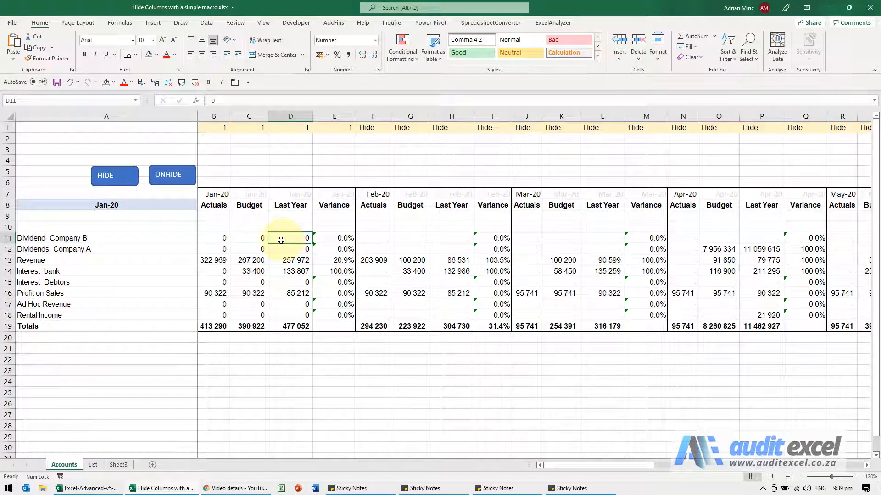
{"action": "left_click", "coordinate": [260, 23]}
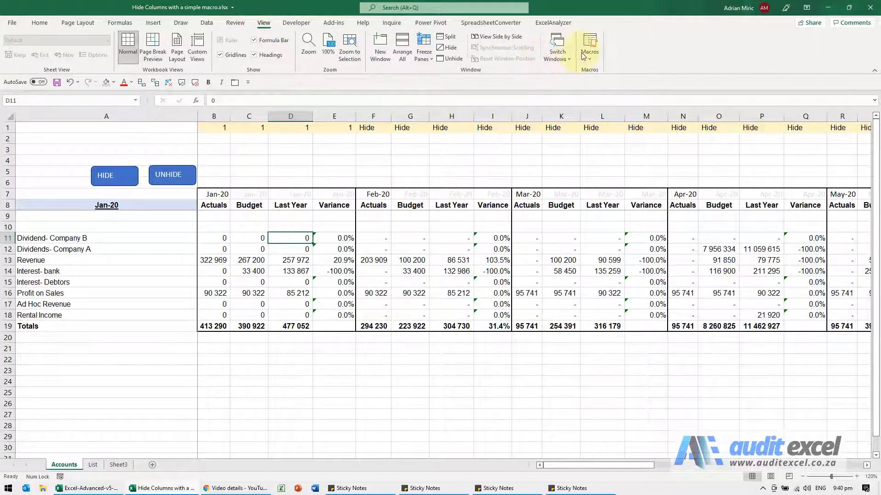
{"action": "left_click", "coordinate": [583, 56]}
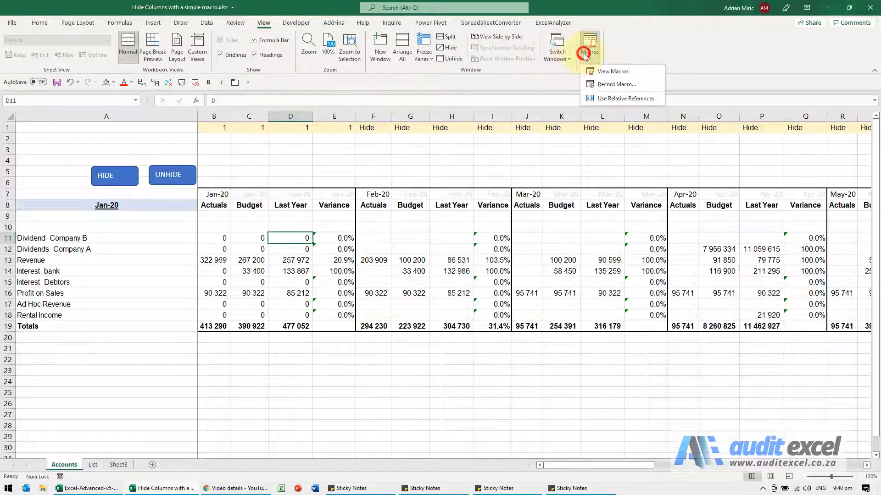
{"action": "left_click", "coordinate": [608, 84]}
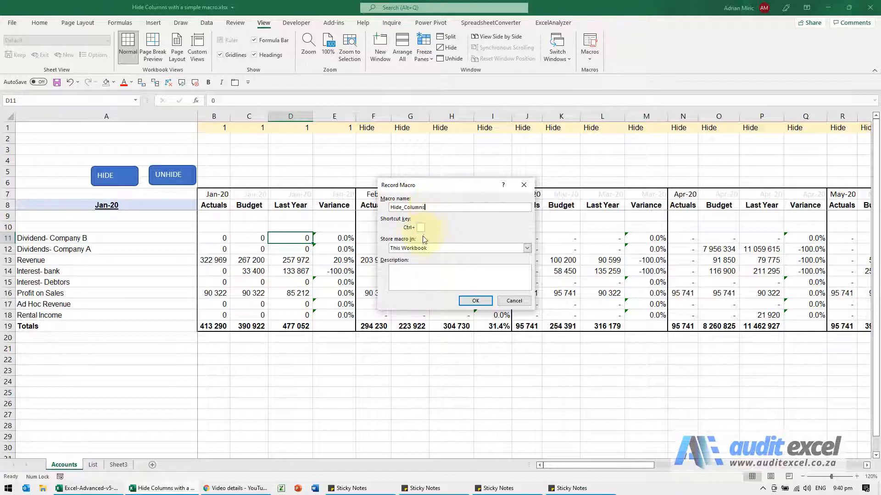
{"action": "left_click", "coordinate": [476, 301]}
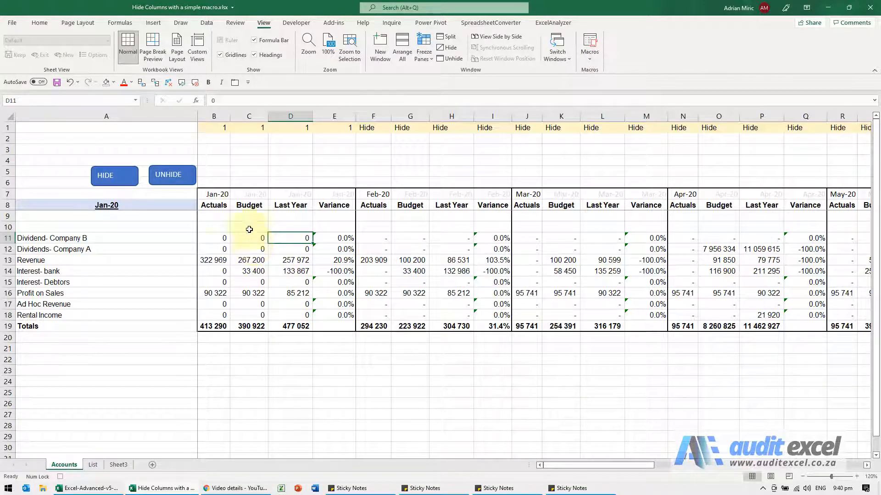
Select B1:AW1 and use Go To Special to narrow the selection to formulas returning text, excluding numbers, logicals and errors
{"action": "left_click", "coordinate": [214, 128]}
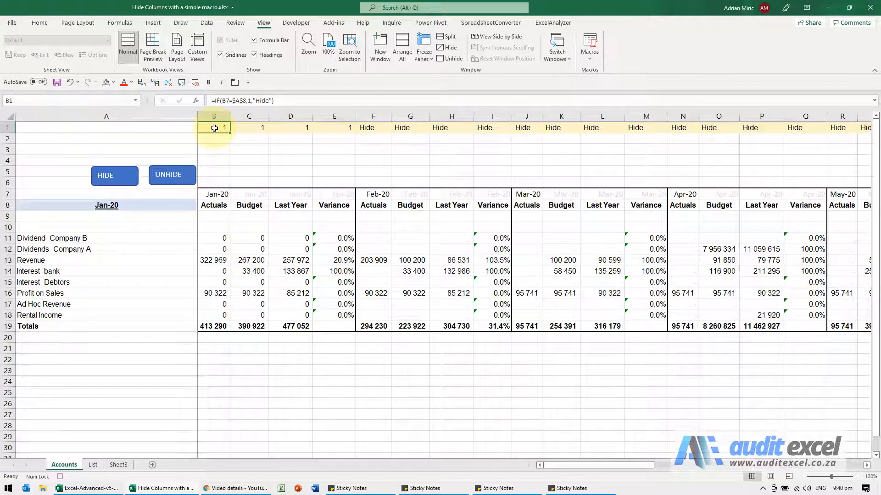
{"action": "key", "text": "ctrl+shift+Right"}
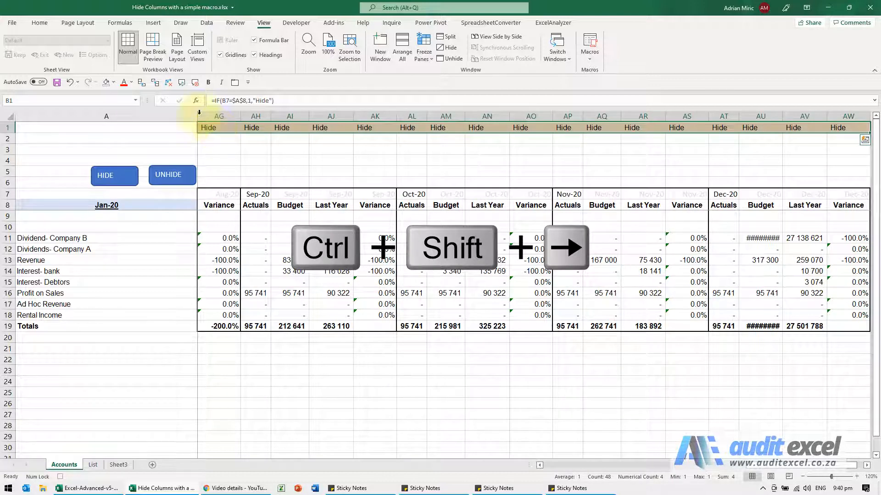
{"action": "left_click", "coordinate": [46, 24]}
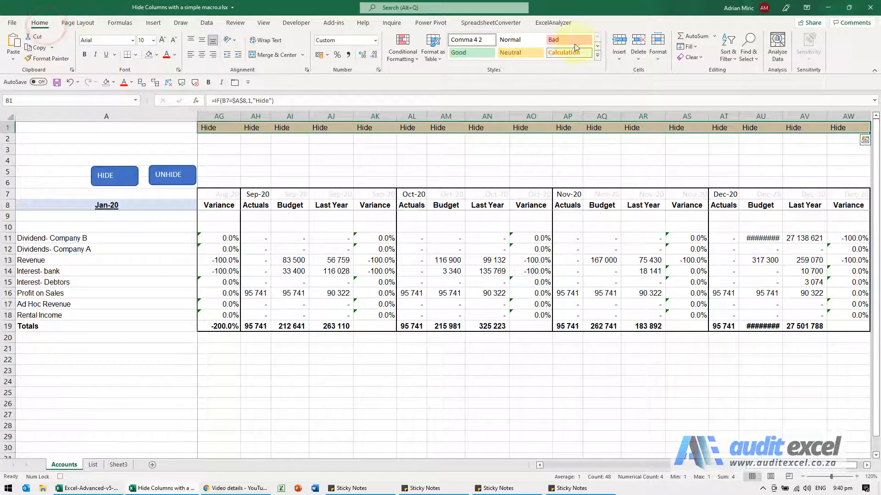
{"action": "left_click", "coordinate": [749, 63]}
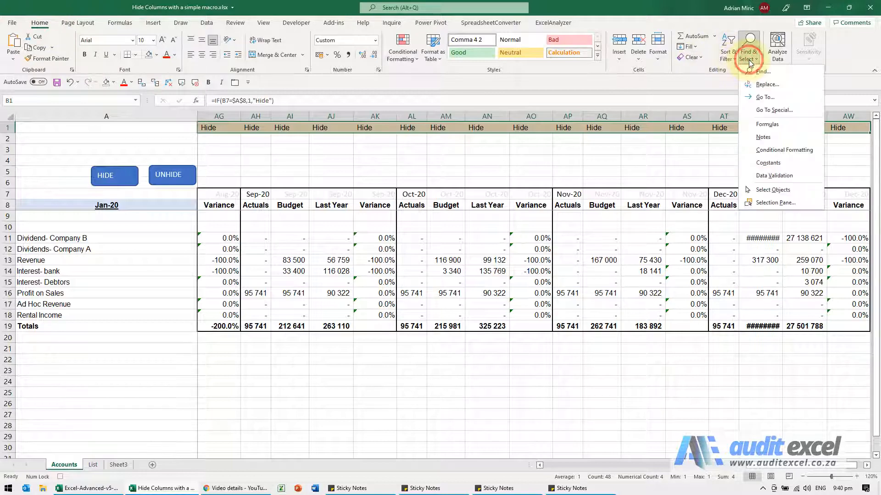
{"action": "left_click", "coordinate": [771, 111]}
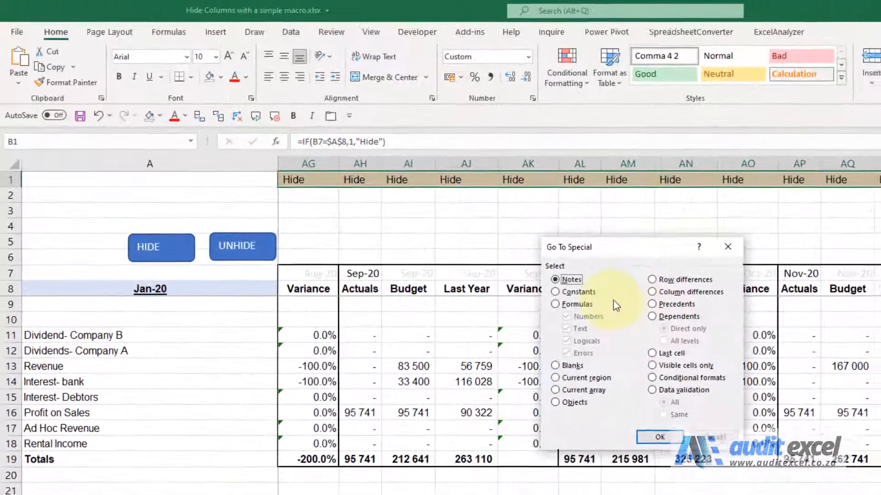
{"action": "left_click", "coordinate": [569, 308]}
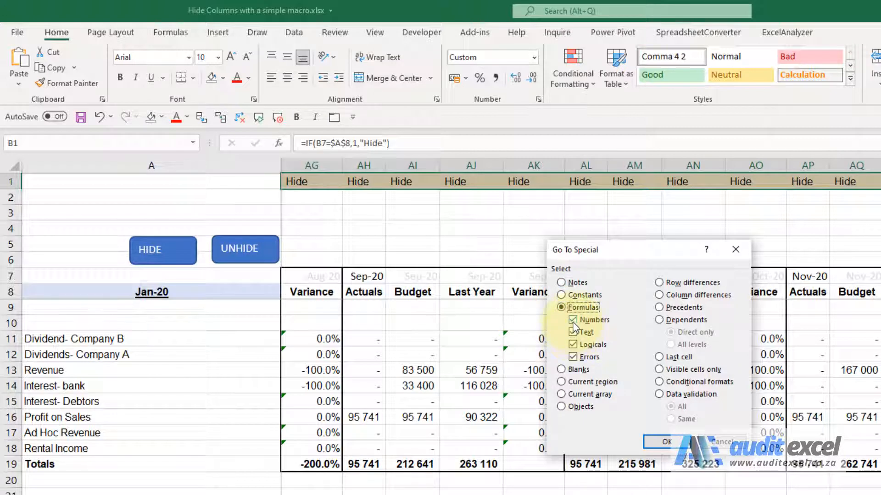
{"action": "left_click", "coordinate": [573, 320]}
{"action": "left_click", "coordinate": [573, 346]}
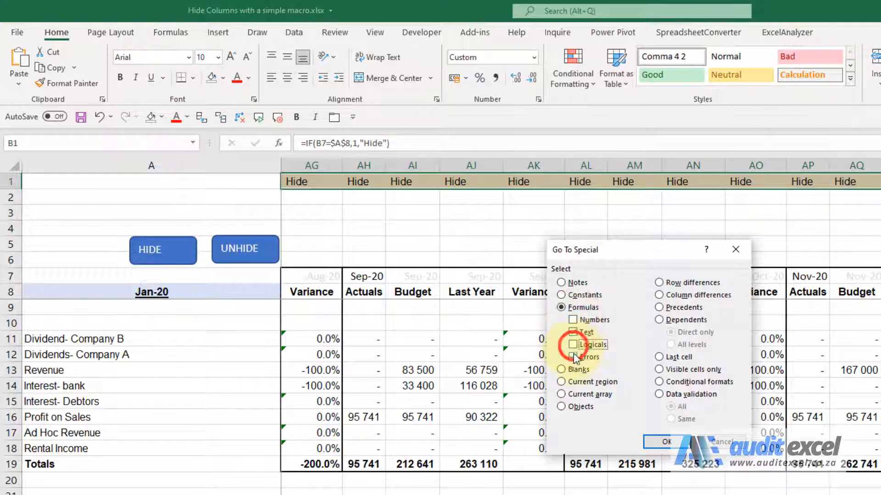
{"action": "left_click", "coordinate": [573, 357]}
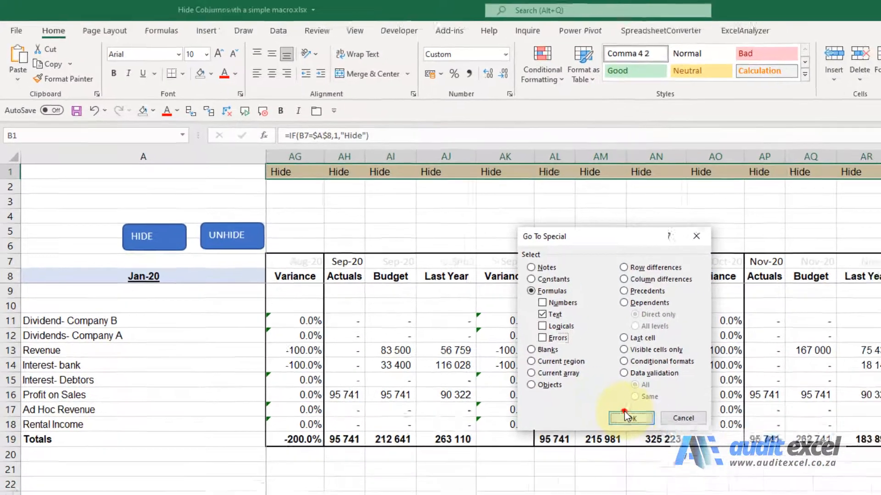
{"action": "left_click", "coordinate": [661, 440]}
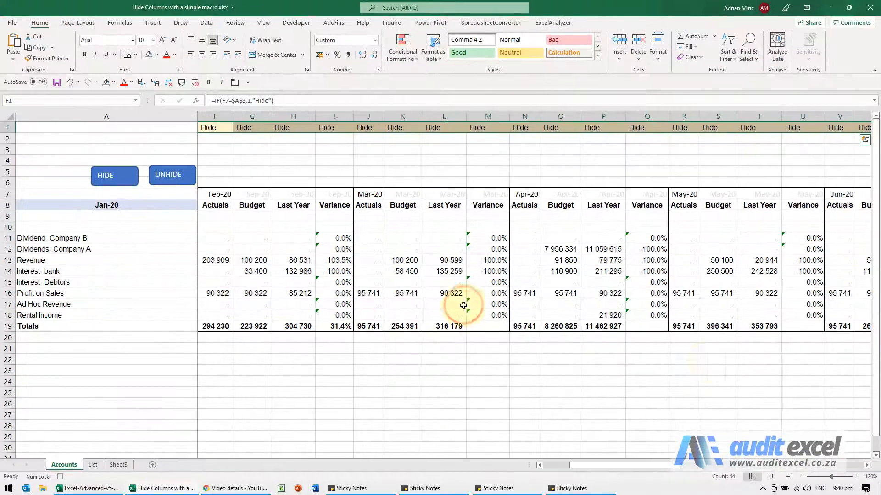
Hide the columns of the selected row 1 text cells and stop recording the macro
{"action": "left_click_drag", "start_coordinate": [660, 466], "coordinate": [619, 464]}
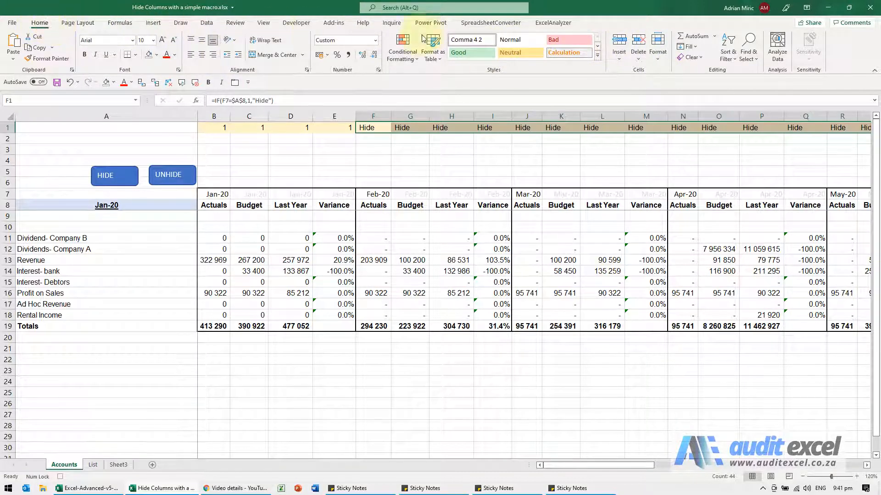
{"action": "left_click", "coordinate": [656, 51]}
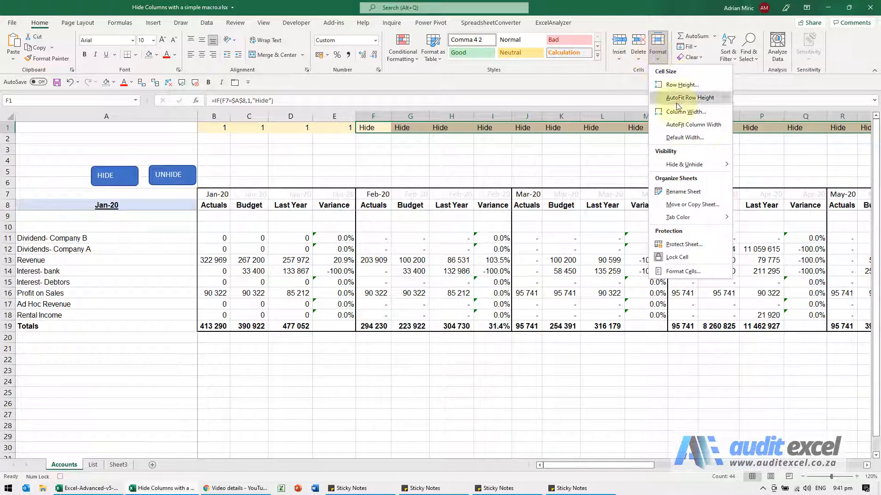
{"action": "left_click", "coordinate": [686, 166]}
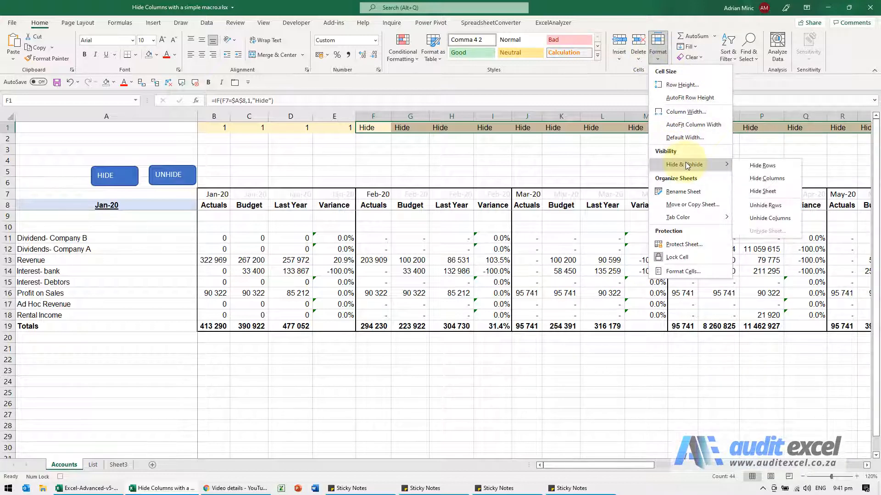
{"action": "left_click", "coordinate": [756, 180]}
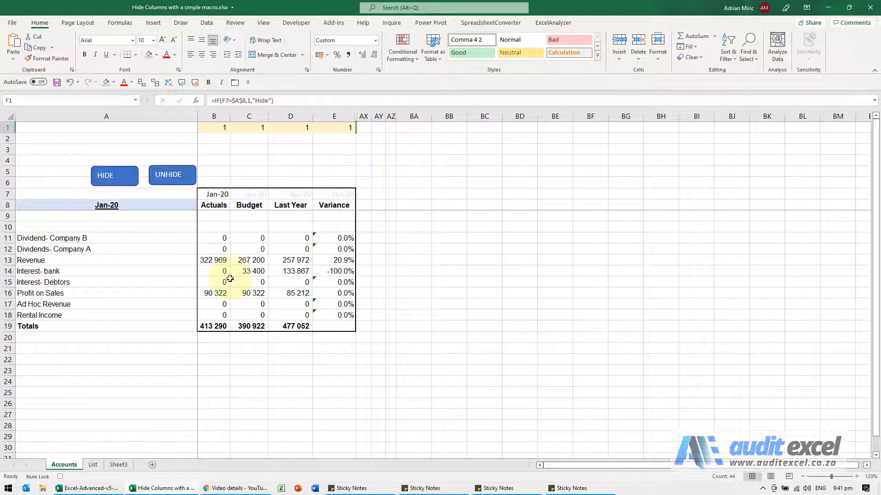
{"action": "left_click", "coordinate": [61, 478]}
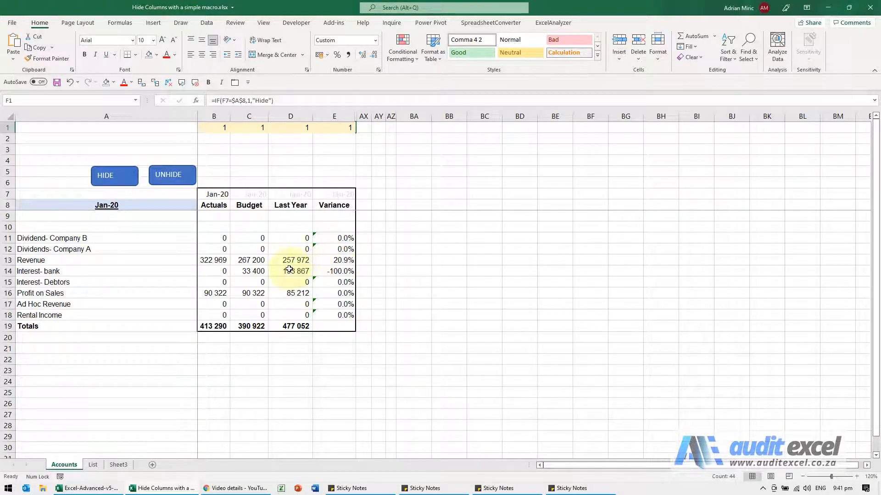
Assign the Hide_Columns macro to the HIDE shape and deselect the shape
{"action": "left_click", "coordinate": [117, 174], "text": "ctrl"}
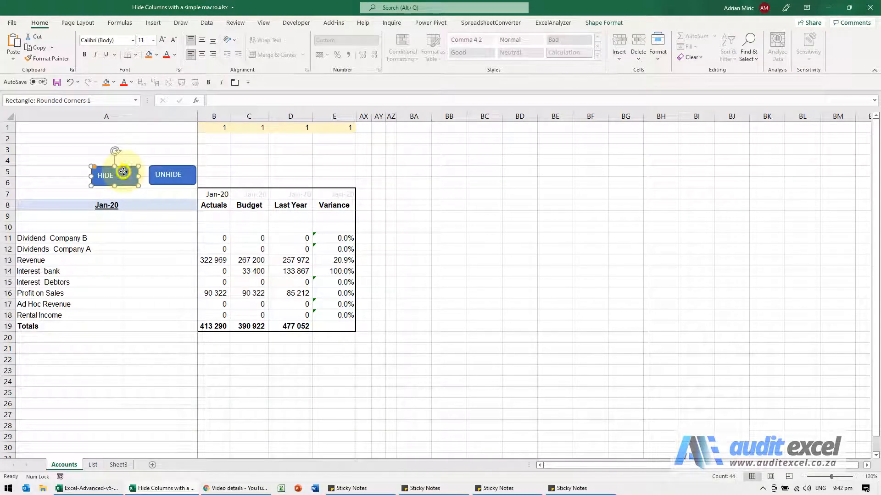
{"action": "right_click", "coordinate": [124, 172]}
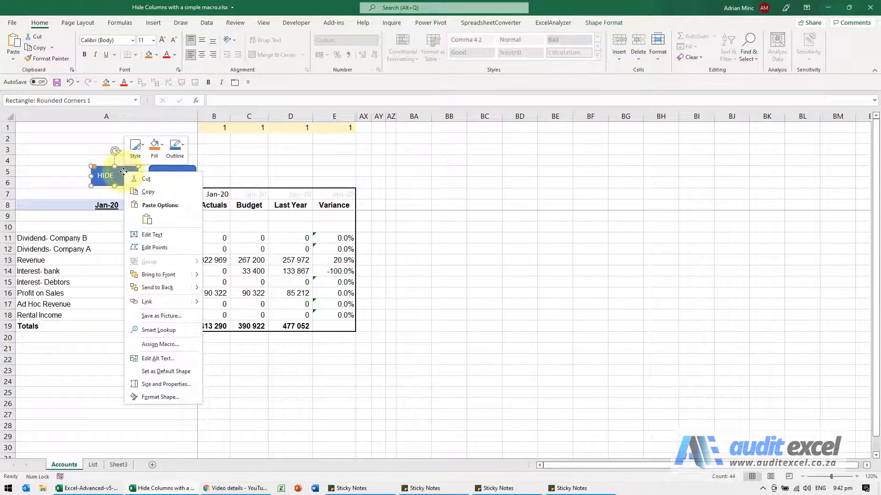
{"action": "left_click", "coordinate": [161, 344]}
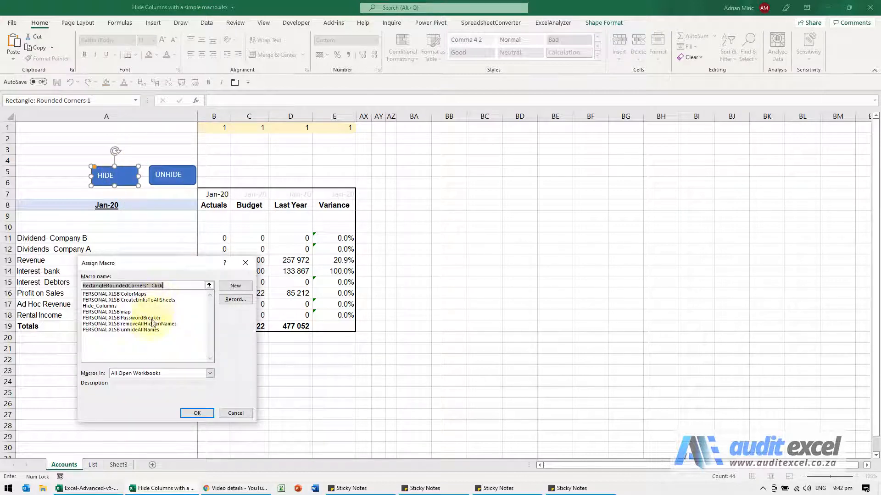
{"action": "left_click", "coordinate": [112, 306]}
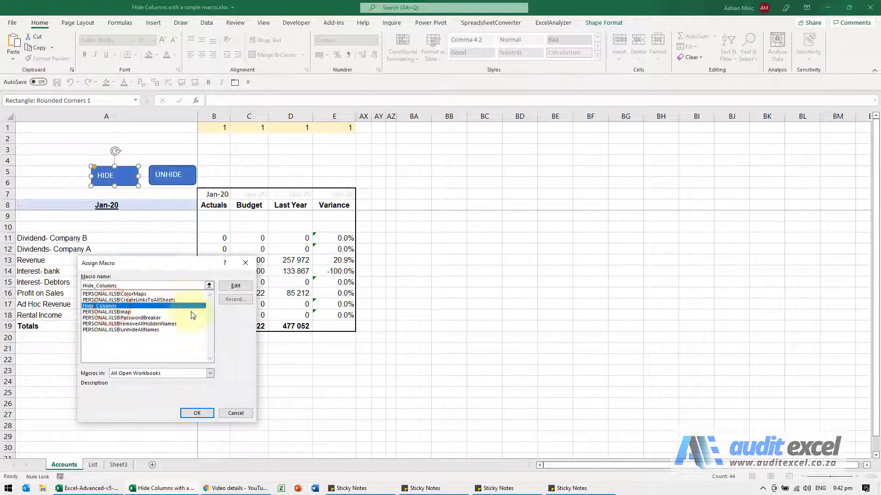
{"action": "left_click", "coordinate": [197, 413]}
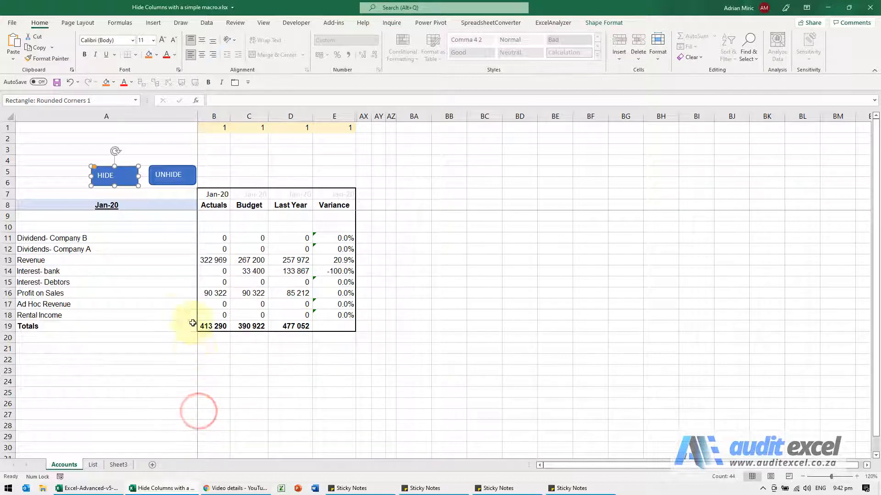
{"action": "left_click", "coordinate": [175, 270]}
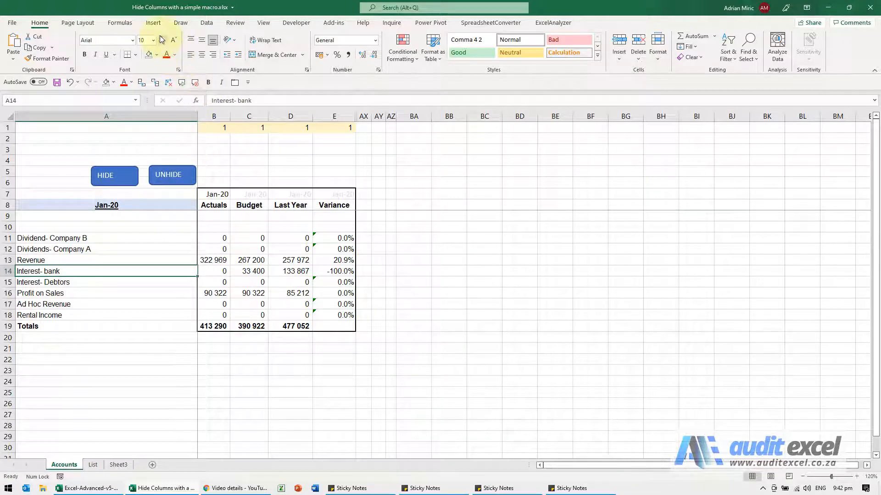
Start recording a second macro named Unhide_Columns, stored in This Workbook
{"action": "left_click", "coordinate": [263, 23]}
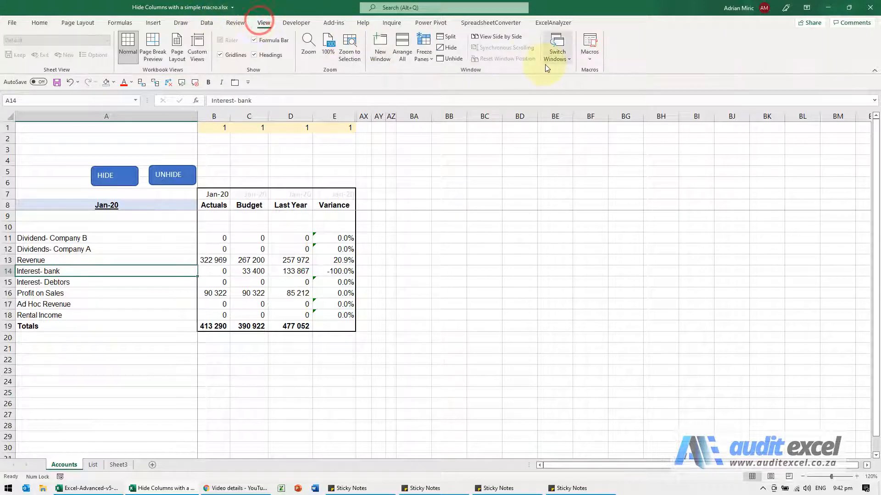
{"action": "left_click", "coordinate": [590, 59]}
{"action": "left_click", "coordinate": [608, 86]}
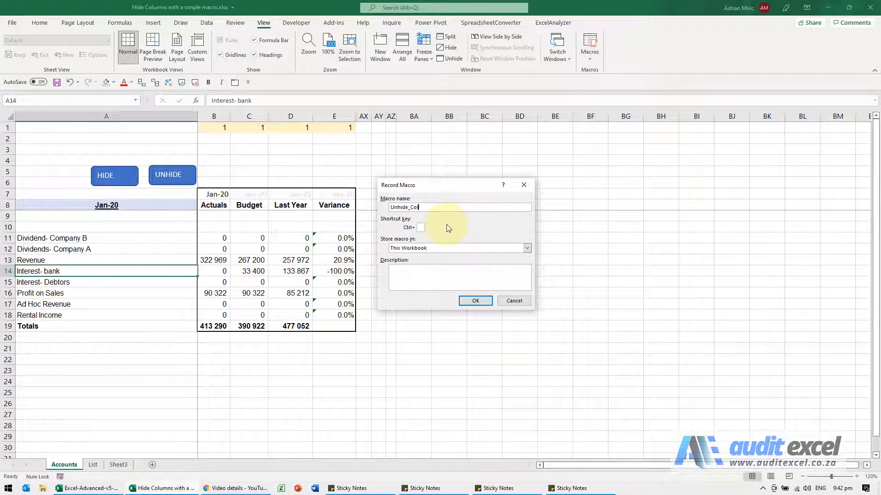
{"action": "left_click", "coordinate": [477, 301]}
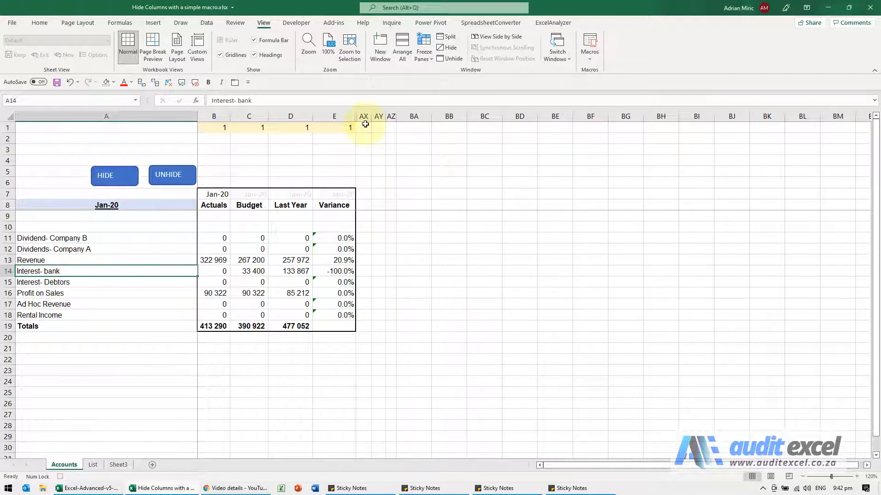
Unhide all columns from A through AX, select a single cell in the table and stop recording the macro
{"action": "left_click_drag", "start_coordinate": [364, 116], "coordinate": [186, 117]}
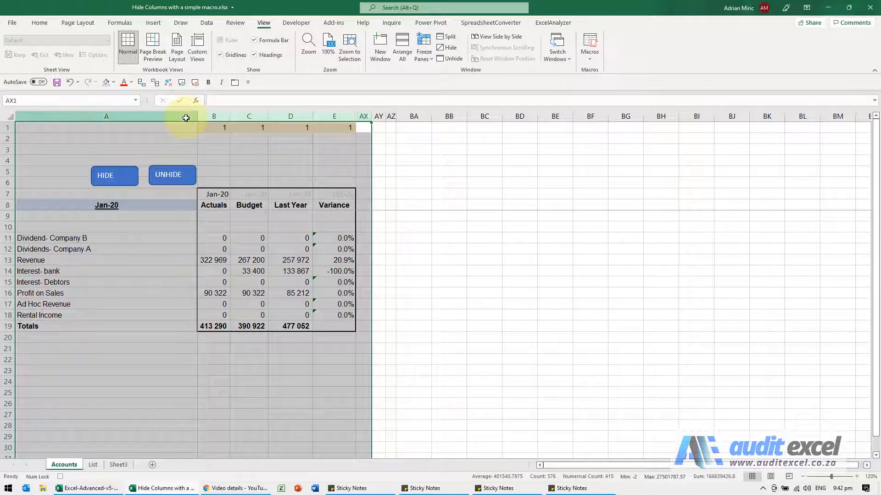
{"action": "right_click", "coordinate": [186, 118]}
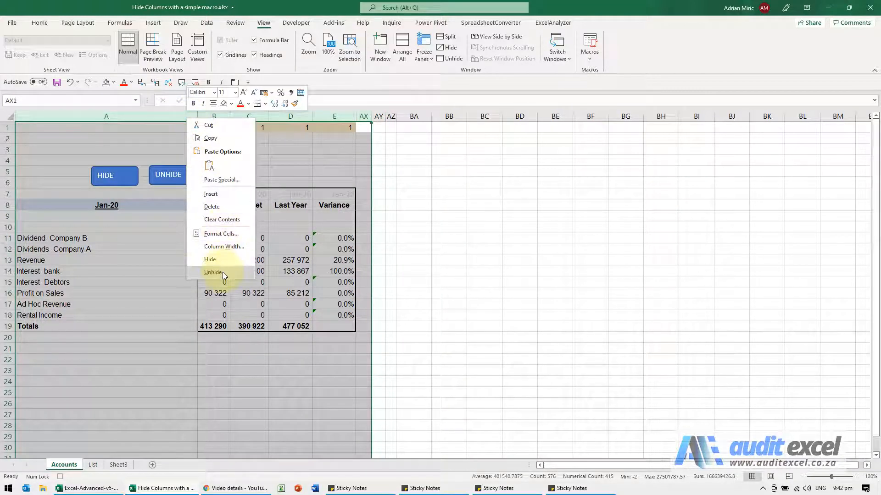
{"action": "left_click", "coordinate": [222, 271]}
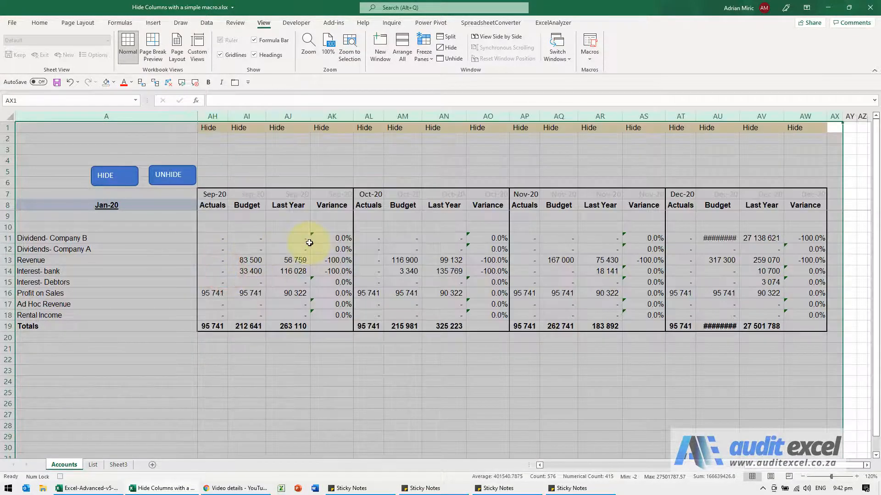
{"action": "left_click", "coordinate": [310, 243]}
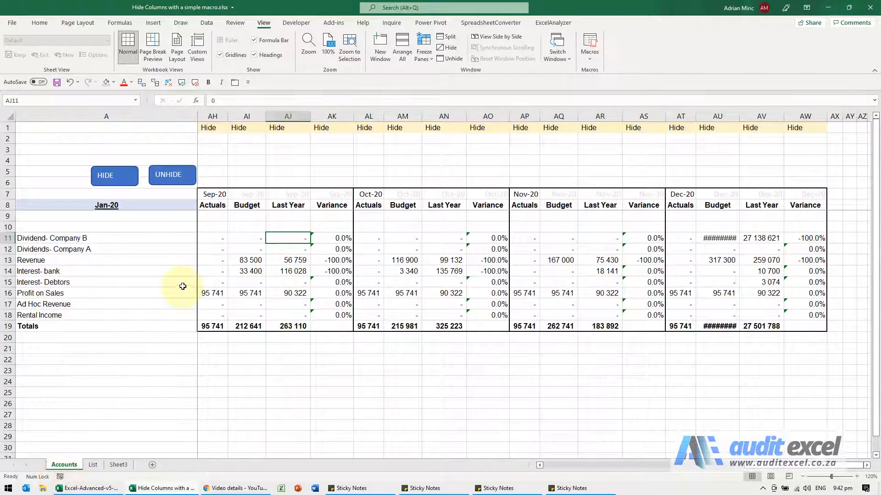
Assign the Unhide_Columns macro to the UNHIDE shape and deselect the shape
{"action": "left_click", "coordinate": [174, 180], "text": "ctrl"}
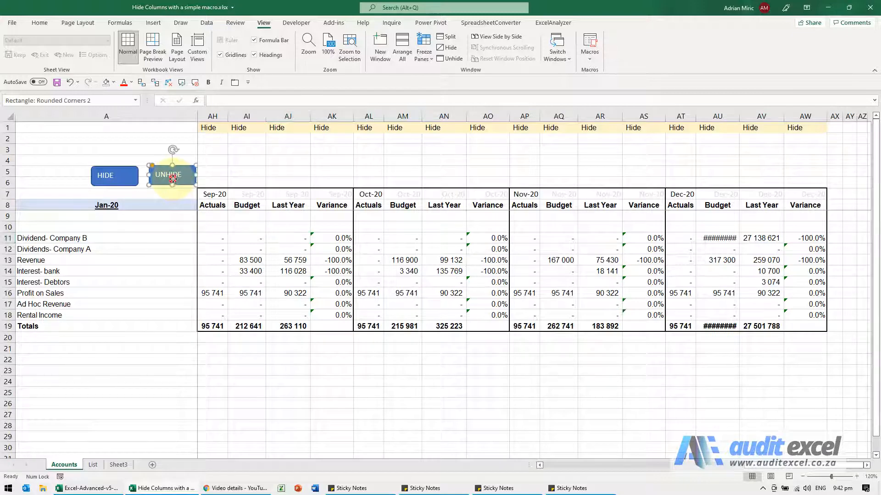
{"action": "right_click", "coordinate": [172, 179]}
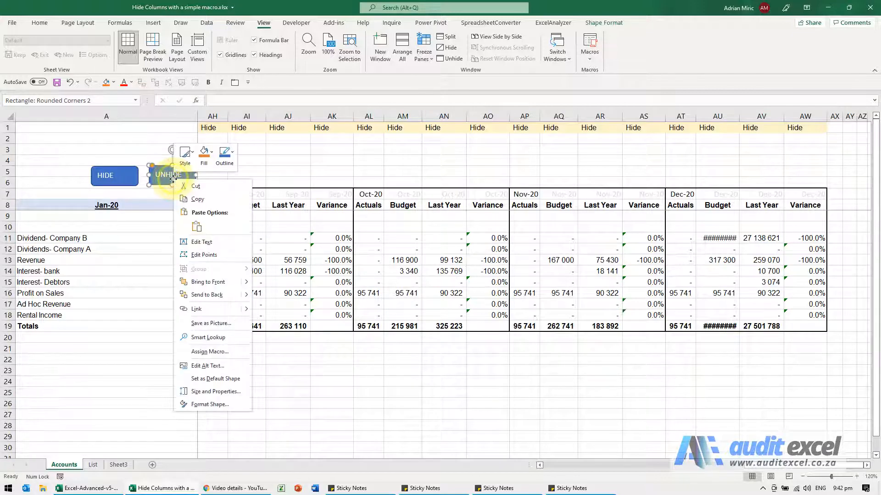
{"action": "left_click", "coordinate": [220, 351]}
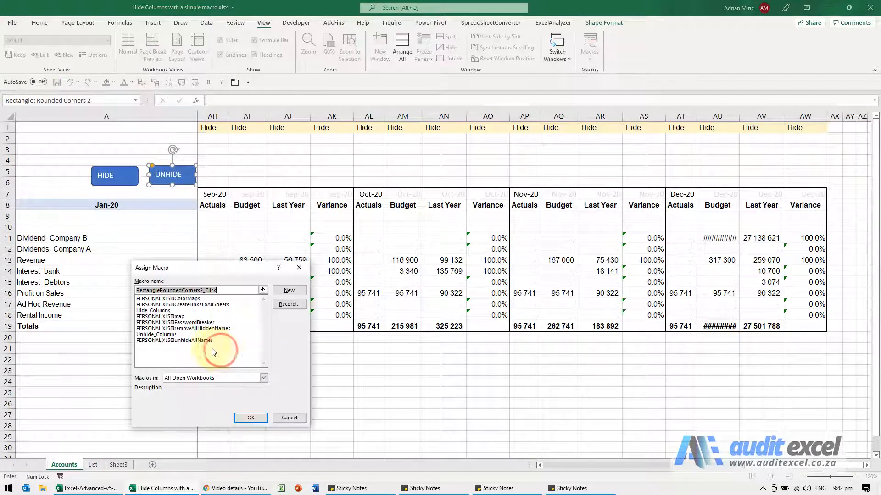
{"action": "left_click", "coordinate": [170, 335]}
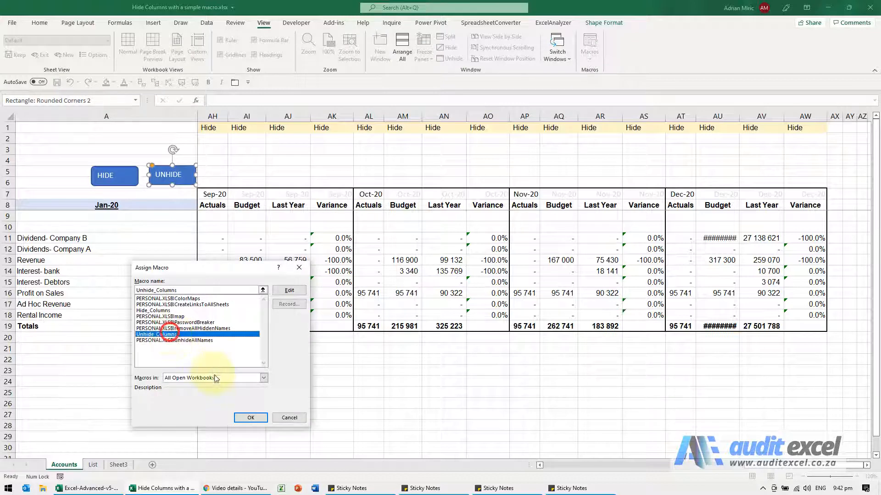
{"action": "left_click", "coordinate": [241, 417]}
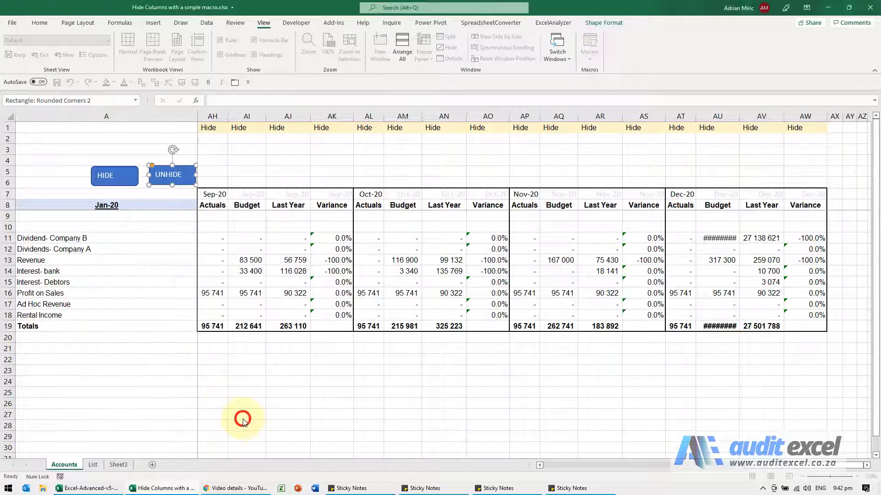
{"action": "left_click", "coordinate": [181, 282]}
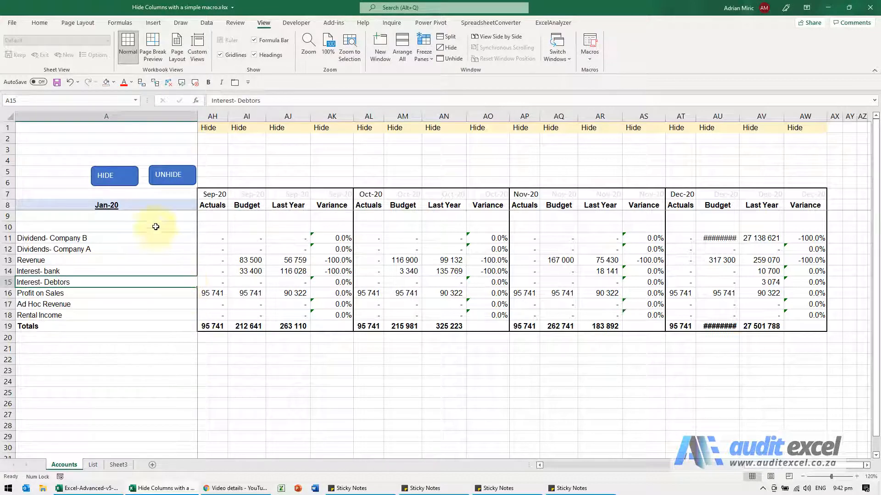
Test the HIDE and UNHIDE shapes in turn with the January month still chosen
{"action": "left_click", "coordinate": [112, 177]}
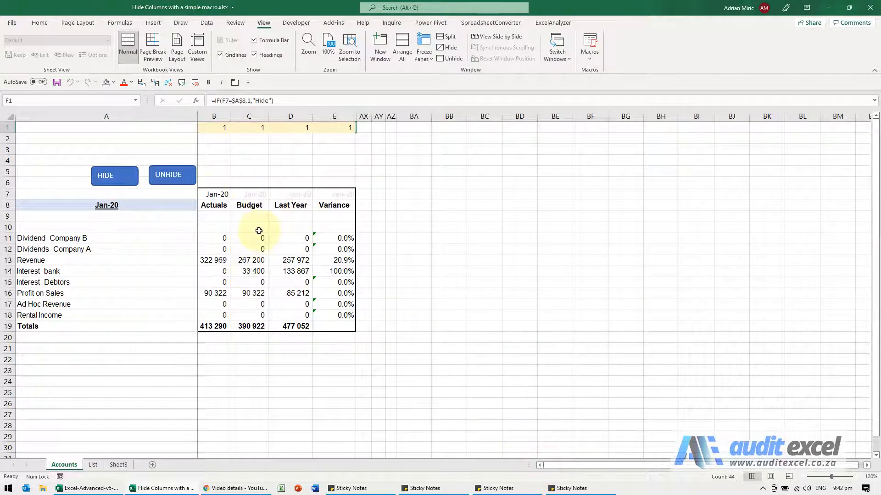
{"action": "left_click", "coordinate": [172, 178]}
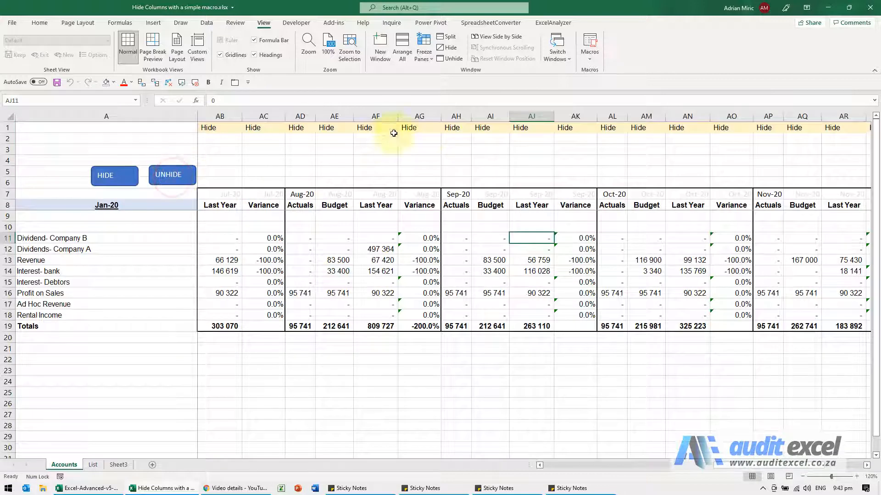
{"action": "left_click", "coordinate": [564, 469]}
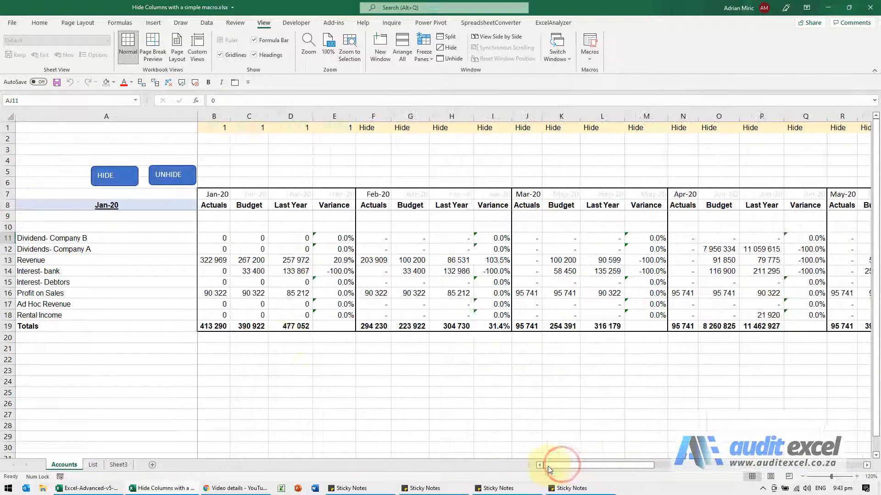
Change the month in A8 to 31-Mar-20 and run the HIDE and UNHIDE macros from their shapes
{"action": "left_click", "coordinate": [130, 208]}
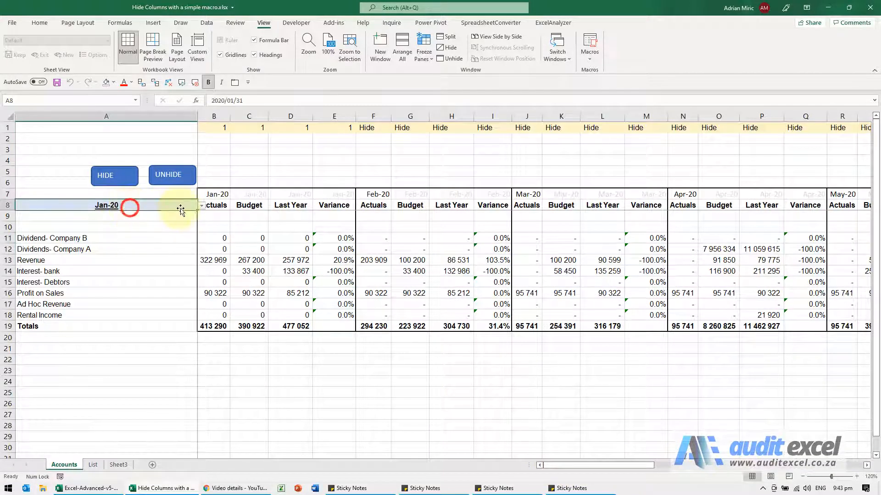
{"action": "left_click", "coordinate": [202, 207]}
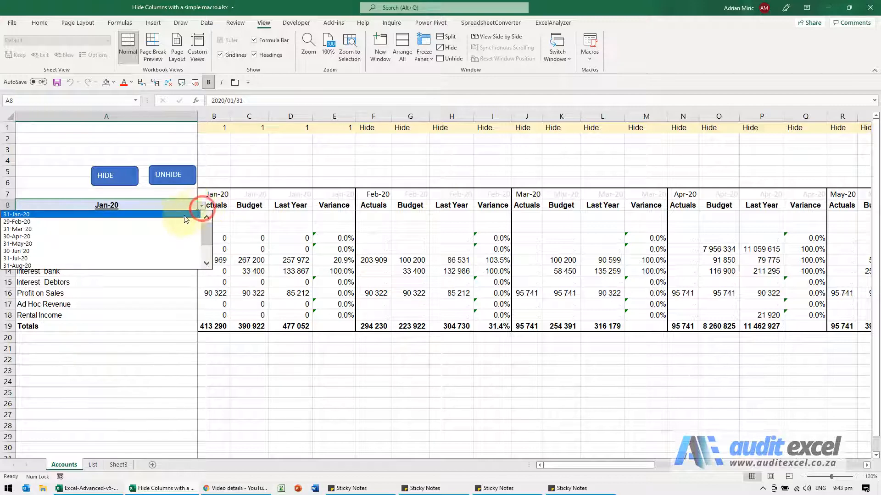
{"action": "left_click", "coordinate": [160, 229]}
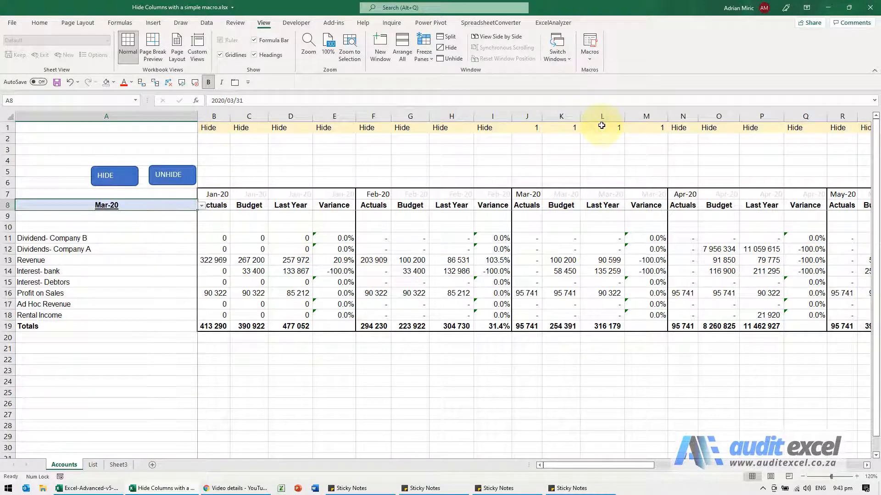
{"action": "left_click", "coordinate": [111, 177]}
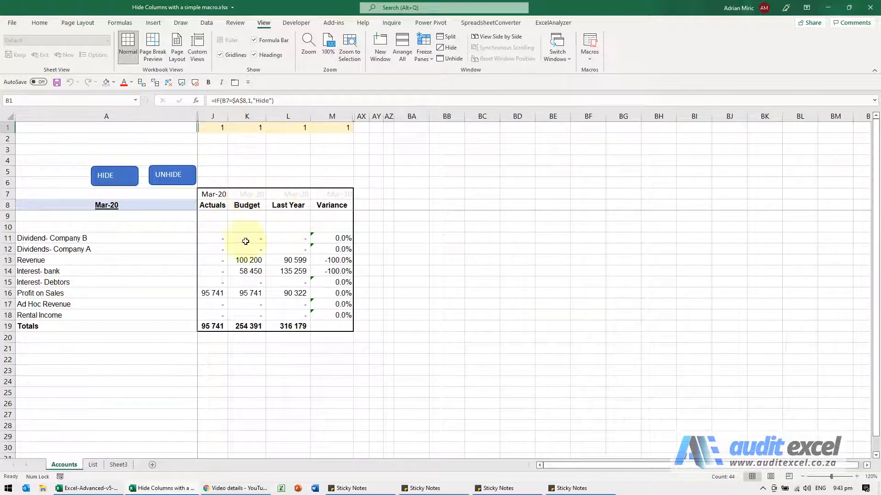
{"action": "left_click", "coordinate": [171, 177]}
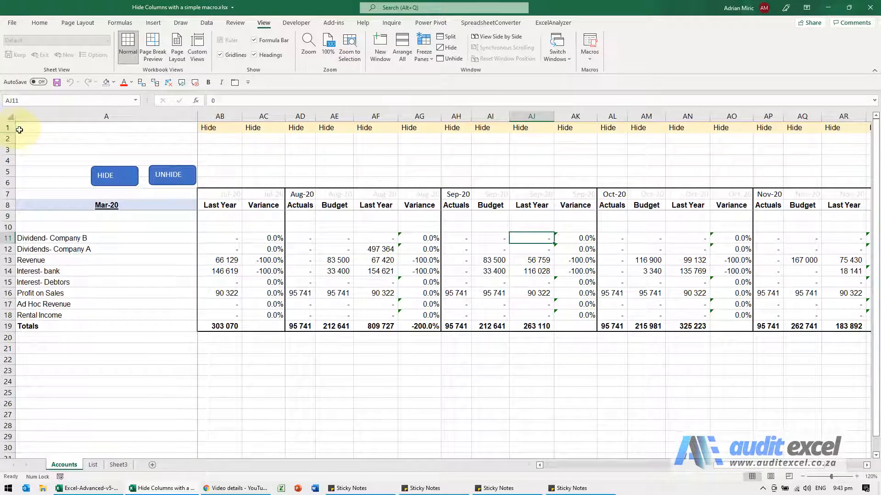
Inspect the flag formula in AB1 and return to the January columns at cell C15
{"action": "left_click", "coordinate": [221, 130]}
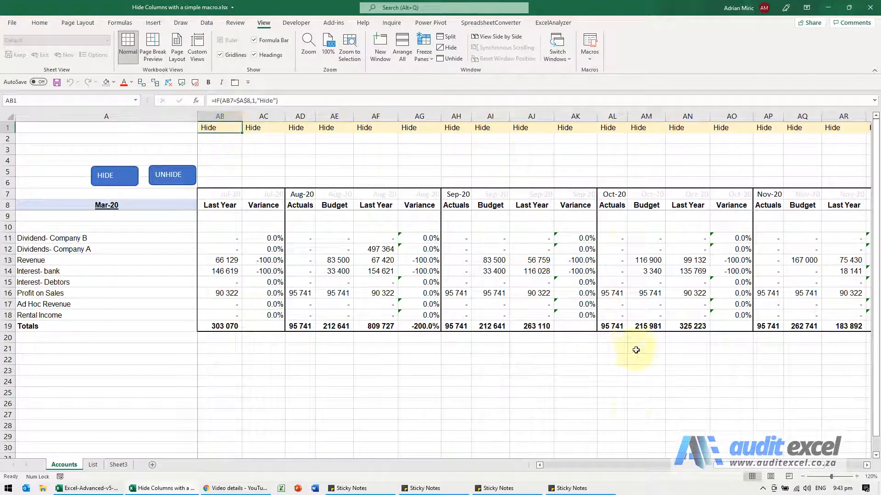
{"action": "left_click", "coordinate": [539, 465]}
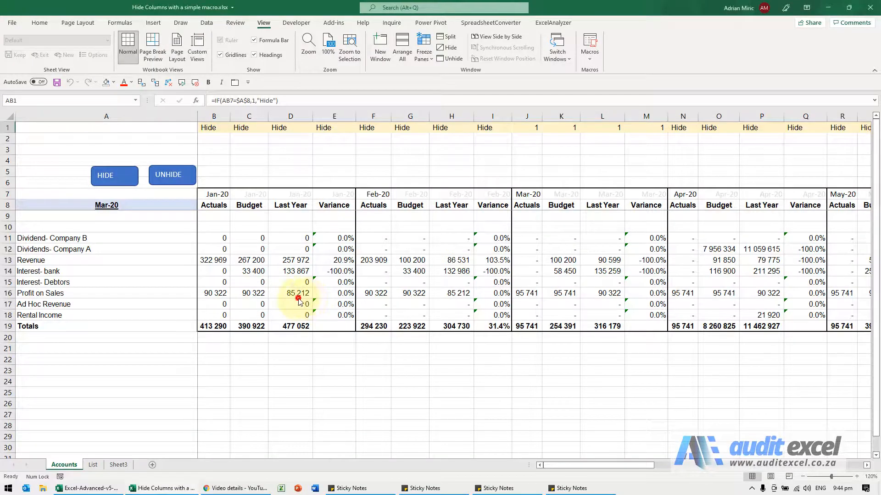
{"action": "left_click", "coordinate": [255, 282]}
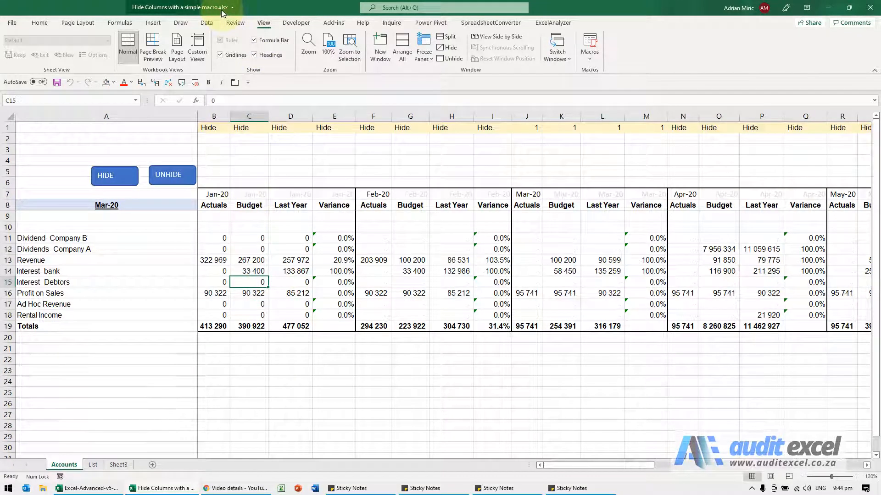
Save a copy of the workbook in the same folder as an Excel Macro-Enabled Workbook (*.xlsm), keeping the name Hide Columns with a simple macro
{"action": "left_click", "coordinate": [256, 218]}
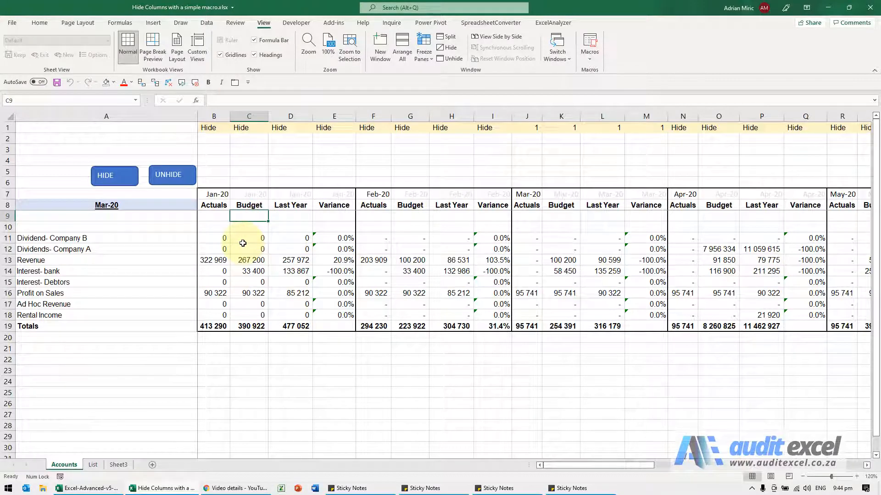
{"action": "left_click", "coordinate": [13, 23]}
{"action": "left_click", "coordinate": [43, 145]}
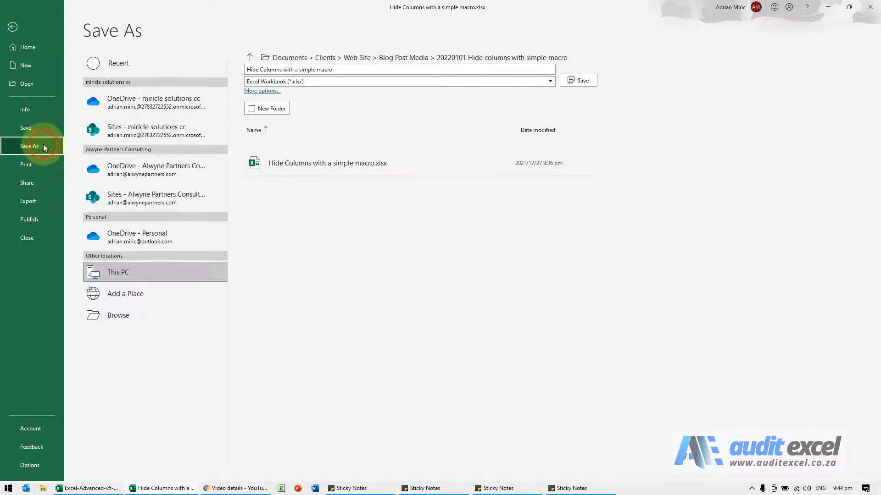
{"action": "left_click", "coordinate": [157, 314]}
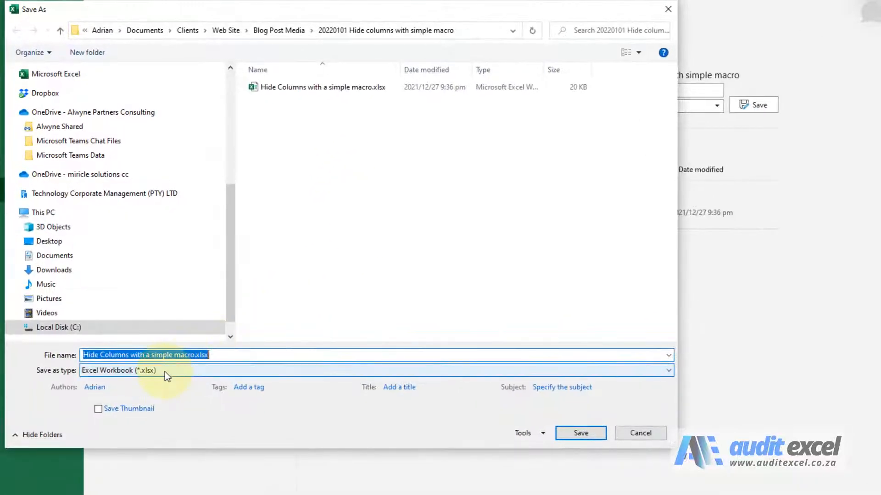
{"action": "left_click", "coordinate": [164, 372]}
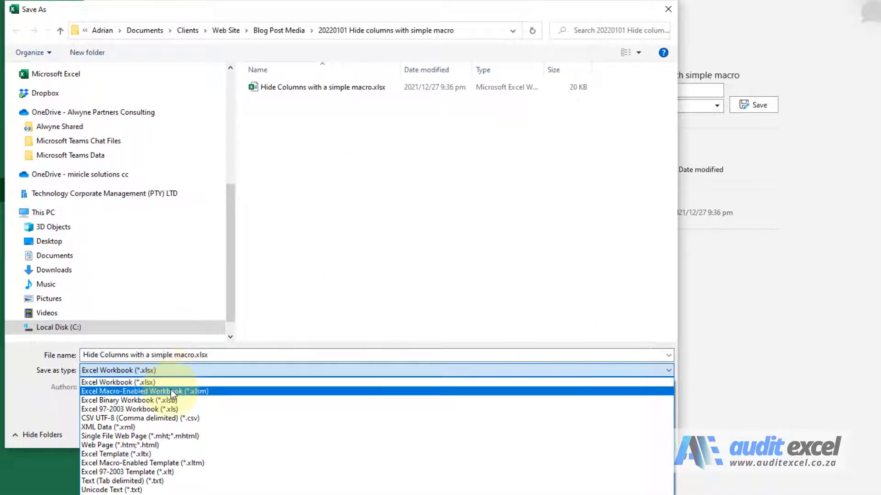
{"action": "left_click", "coordinate": [175, 391]}
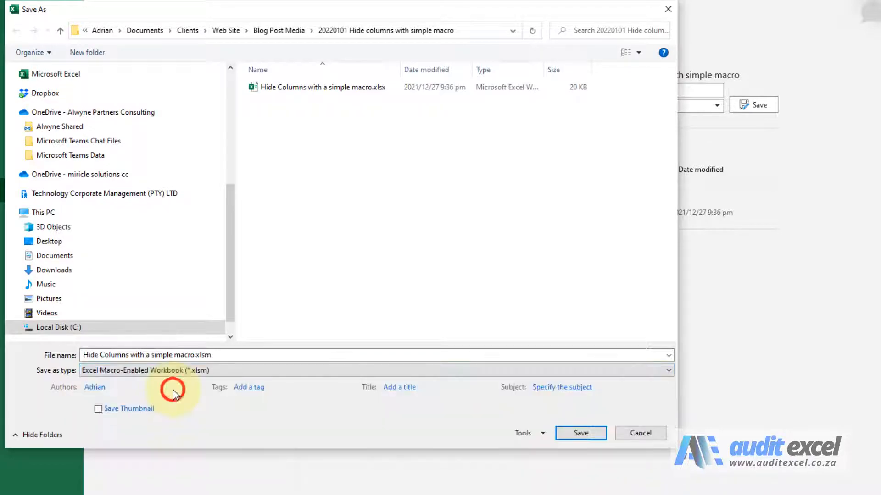
{"action": "left_click", "coordinate": [582, 436]}
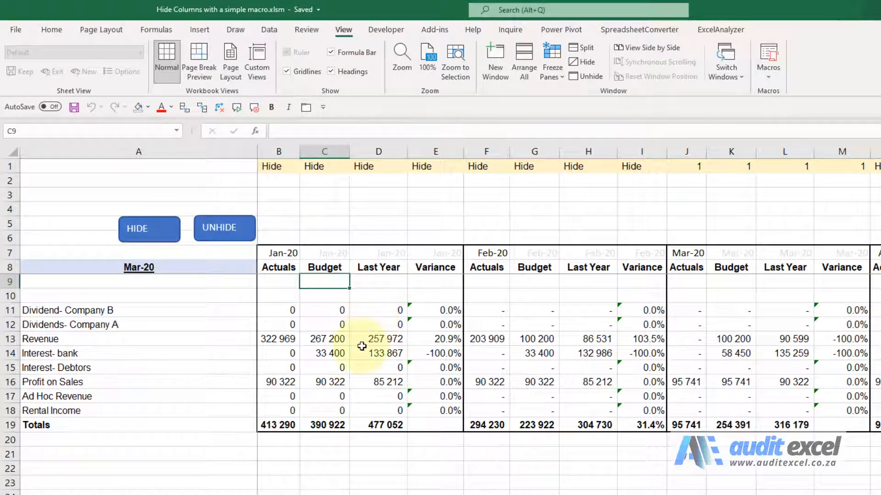
{"action": "left_click", "coordinate": [362, 350]}
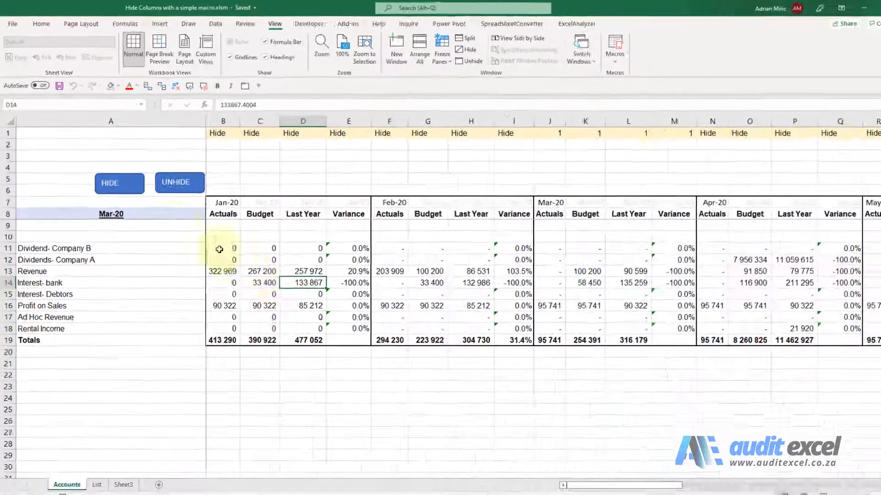